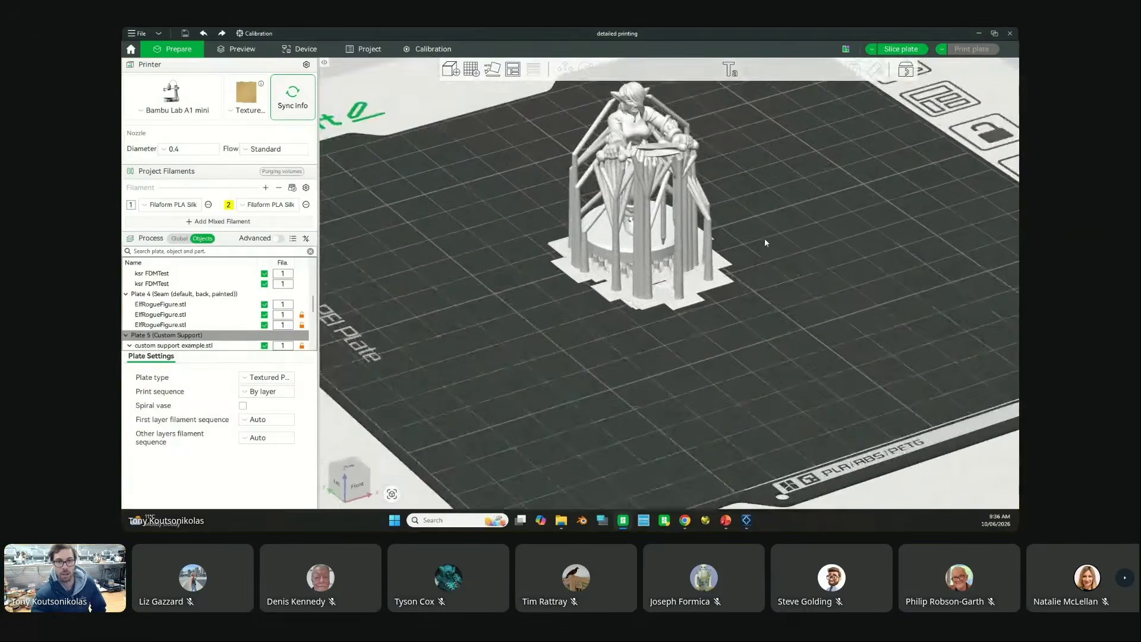
Step: Select the custom support example figure on plate 5 and inspect its supports from several angles
right_click_drag(764, 239, 728, 280)
left_click(720, 282)
left_click_drag(759, 216, 804, 246)
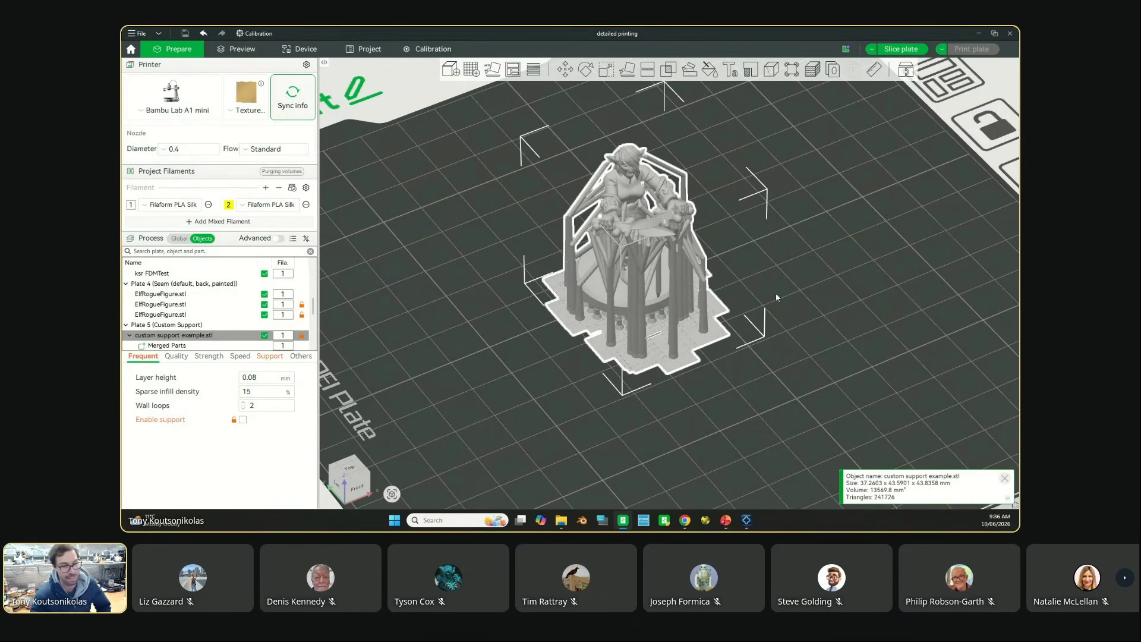
left_click_drag(786, 299, 795, 339)
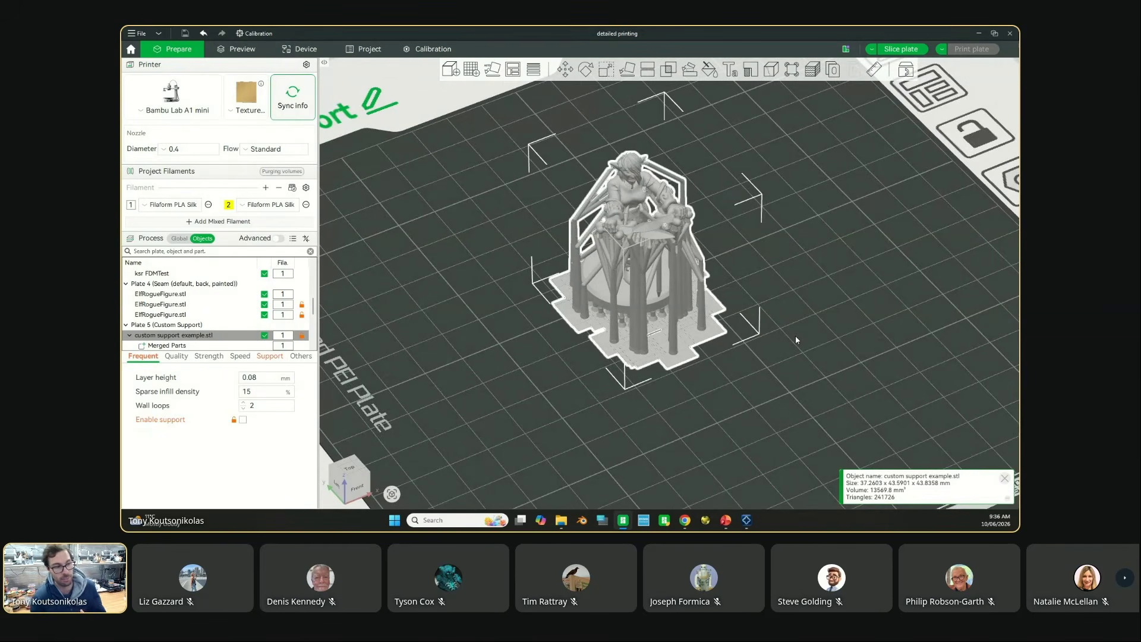
left_click_drag(795, 336, 767, 253)
Step: Switch to the presentation slideshow and advance through the Wall Generator slides
key("alt+Tab")
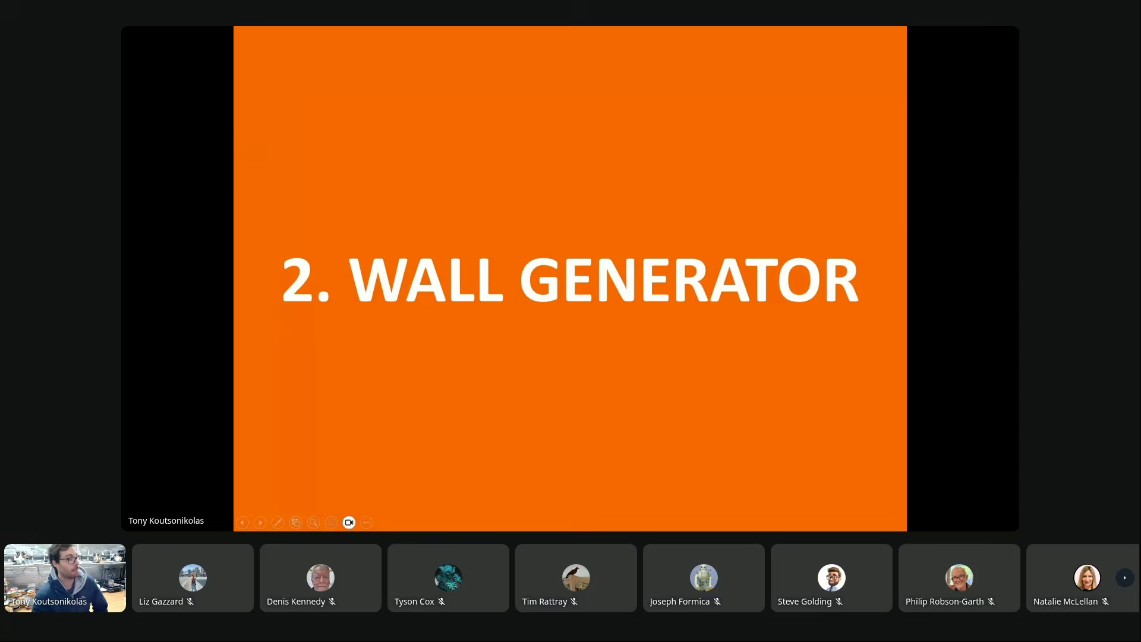
key("Right")
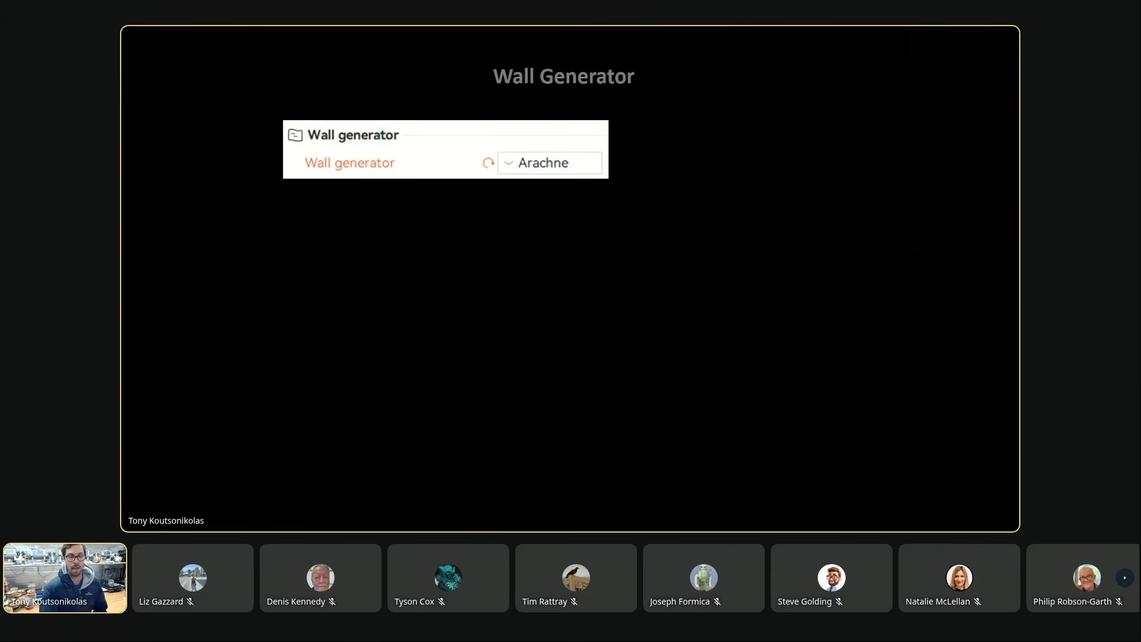
key("Right")
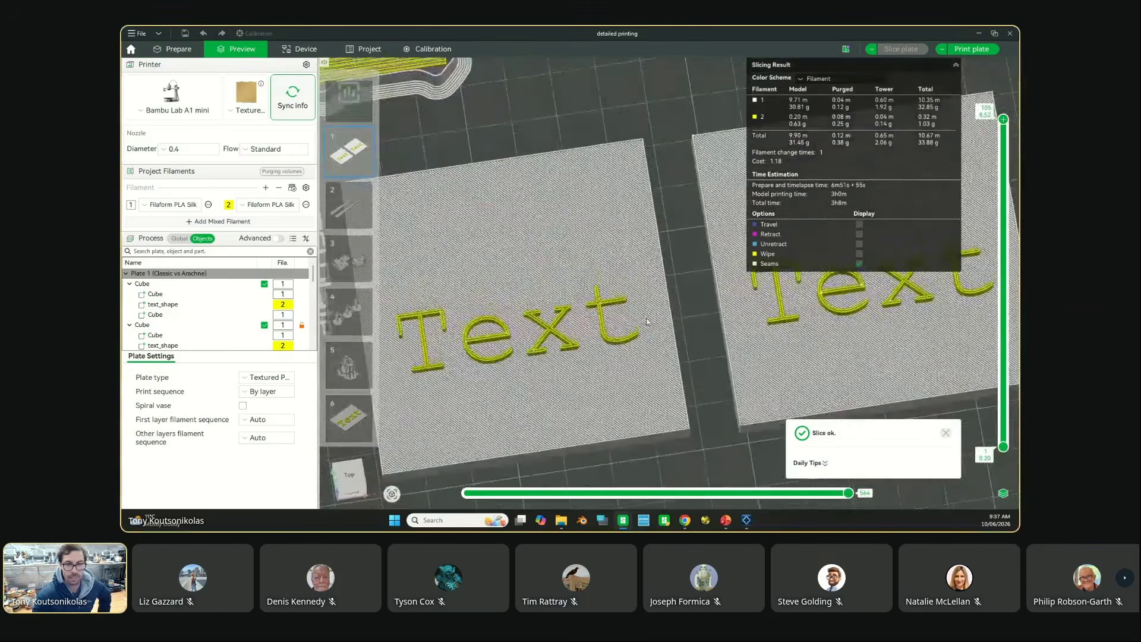
Step: Colour the sliced preview of the Text cubes on plate 1 by line type and toggle the gap infill display
right_click_drag(647, 321, 773, 285)
scroll(778, 276, "up", 4)
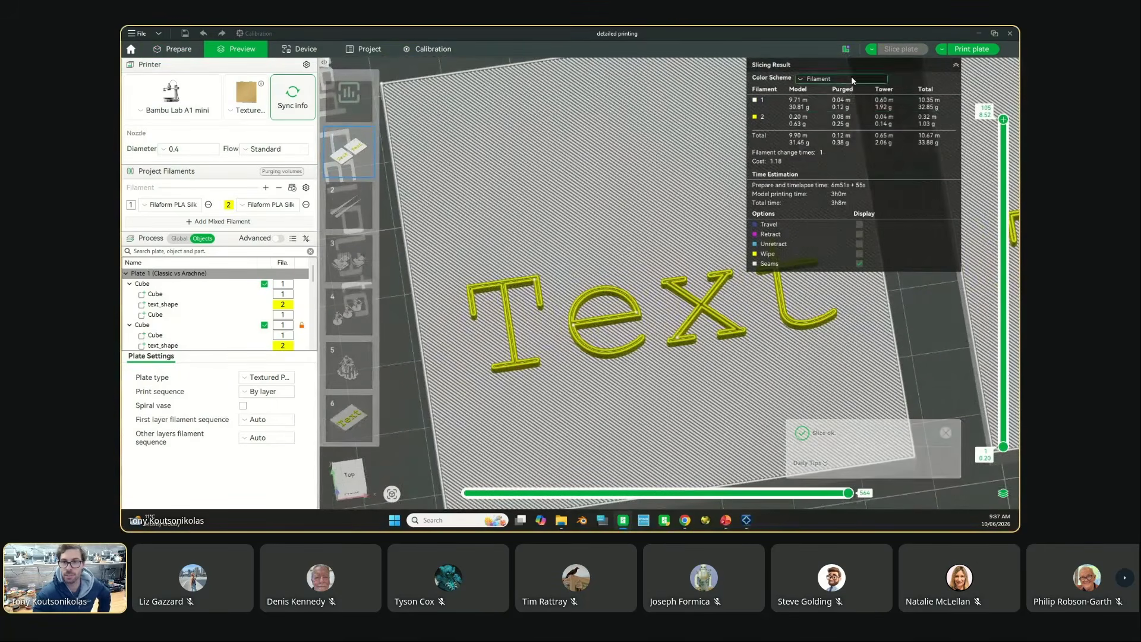
left_click(851, 79)
left_click(825, 98)
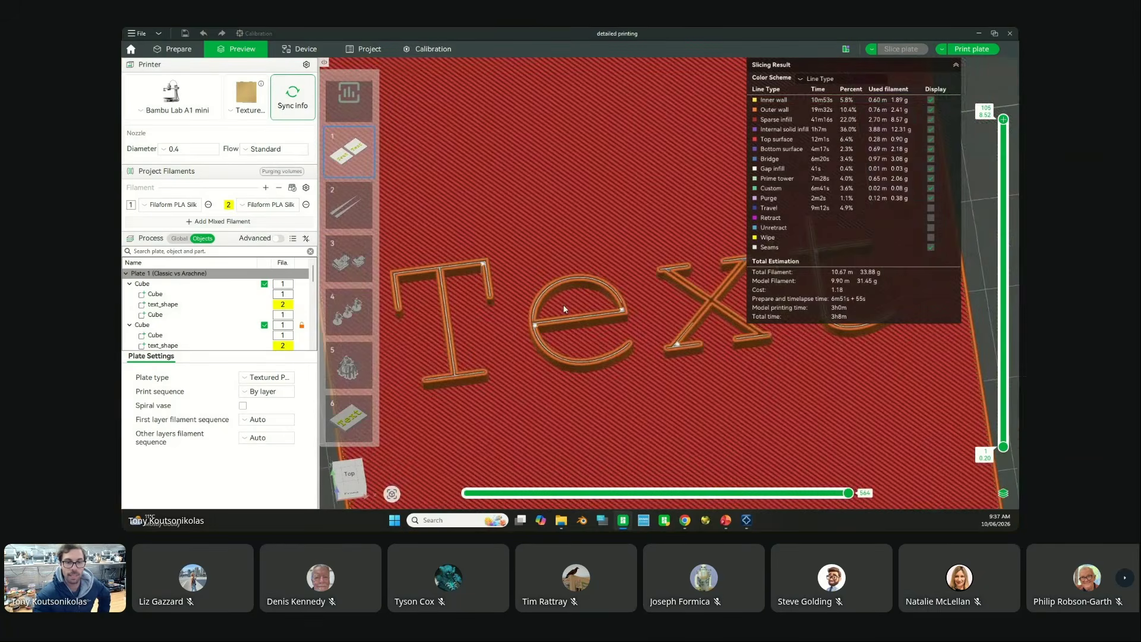
right_click_drag(564, 309, 661, 288)
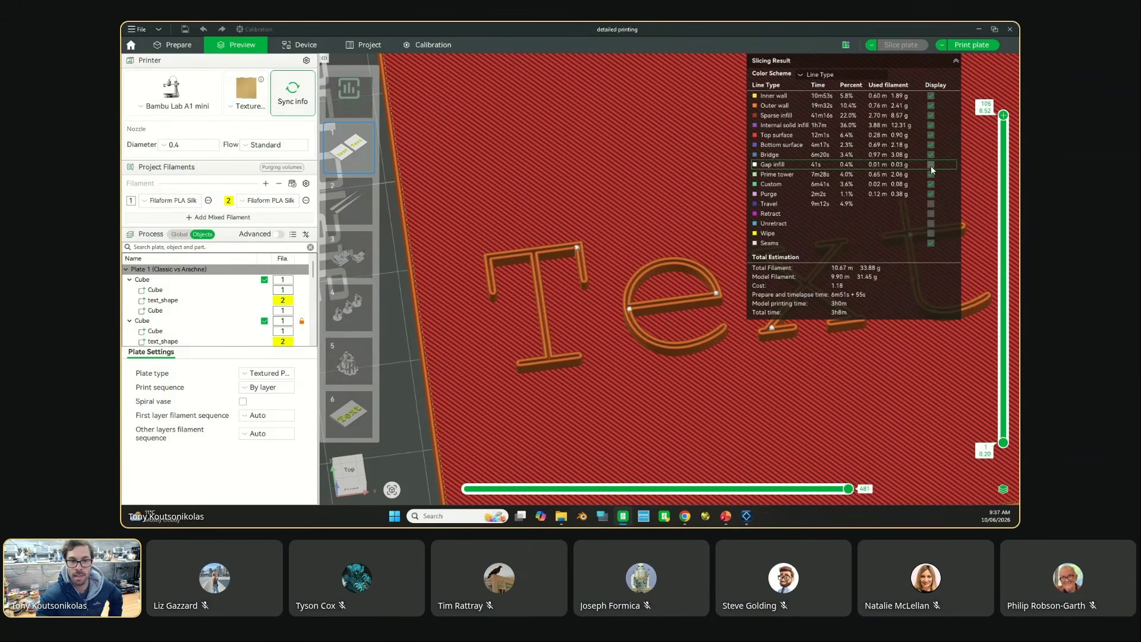
left_click(931, 168)
left_click(931, 165)
Step: Colour the preview by line width and examine the lettering on the first Text cube
left_click(837, 73)
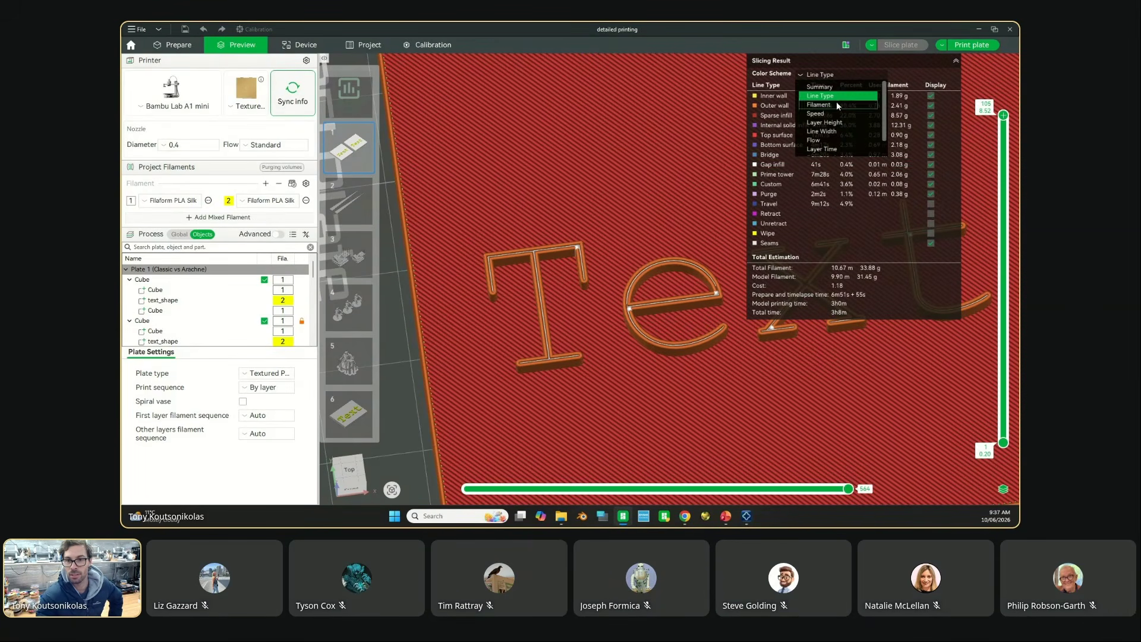
left_click(836, 131)
left_click_drag(669, 251, 564, 283)
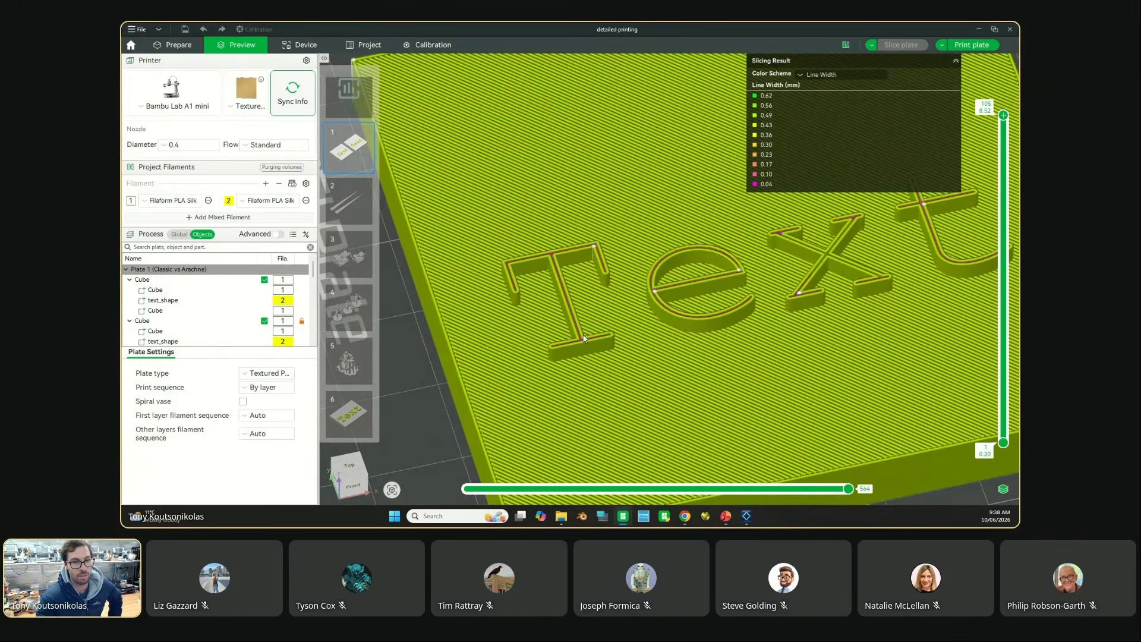
scroll(548, 269, "down", 3)
left_click_drag(573, 295, 775, 270)
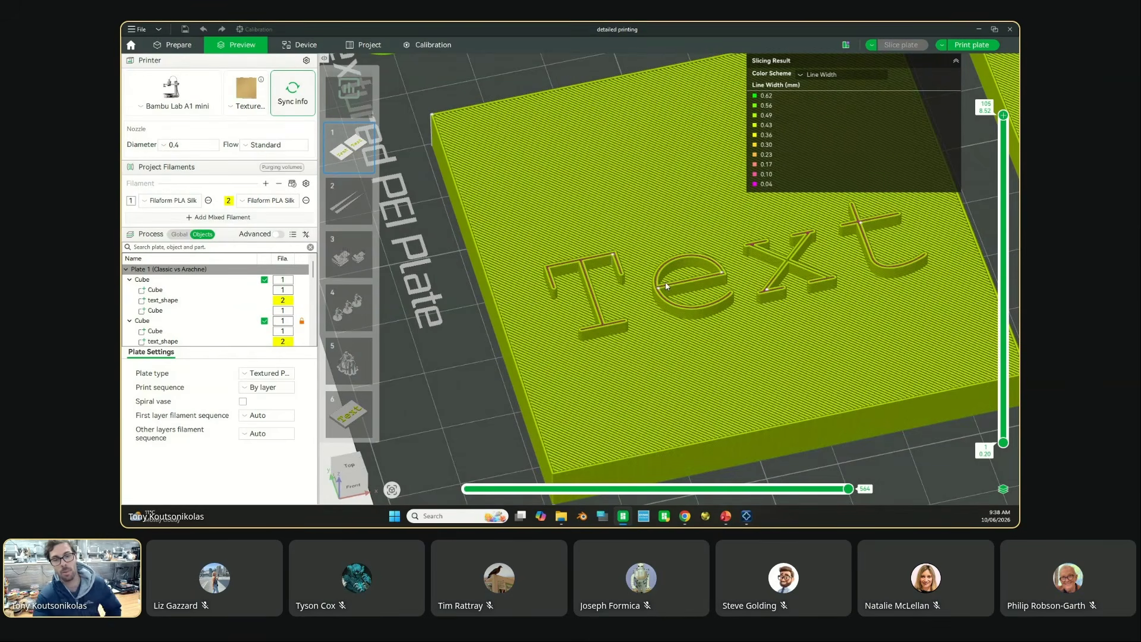
scroll(665, 280, "up", 5)
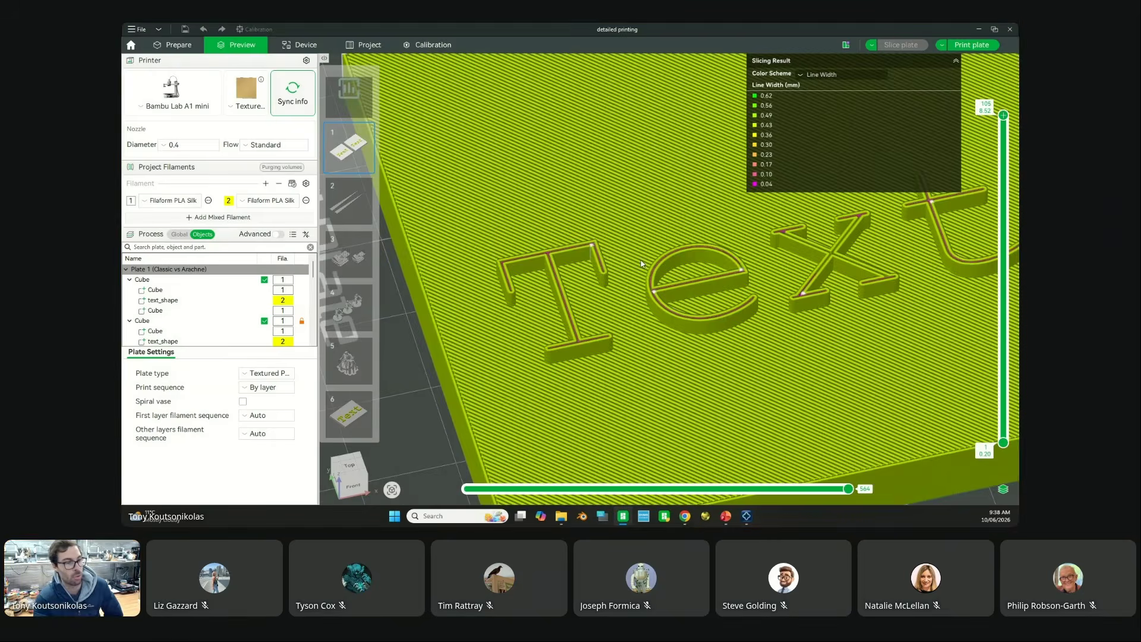
left_click_drag(641, 261, 639, 267)
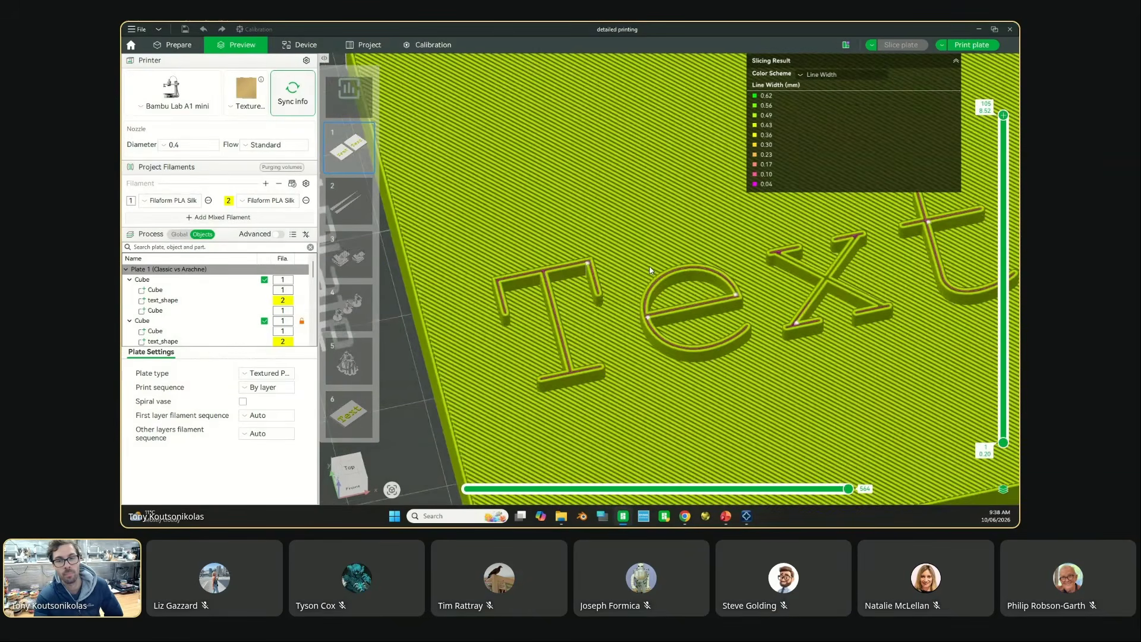
Step: Examine the line widths of the lettering on the second Text cube, scrubbing back through the layer's toolpath
scroll(662, 266, "down", 6)
right_click_drag(862, 252, 410, 340)
scroll(594, 267, "up", 5)
right_click_drag(707, 159, 785, 128)
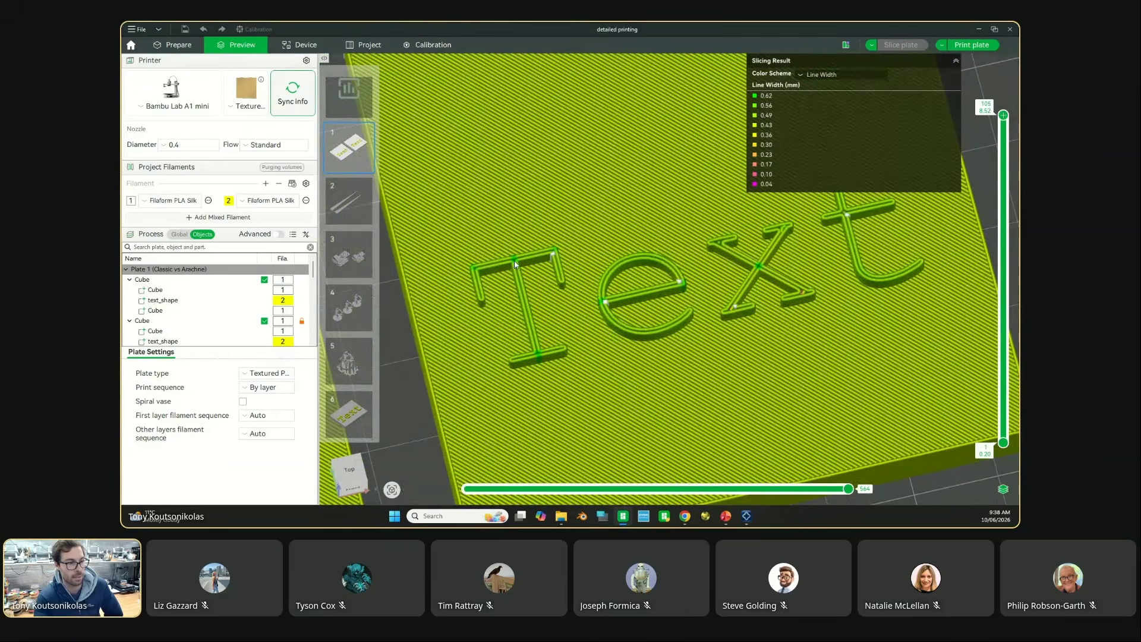
right_click_drag(514, 267, 717, 141)
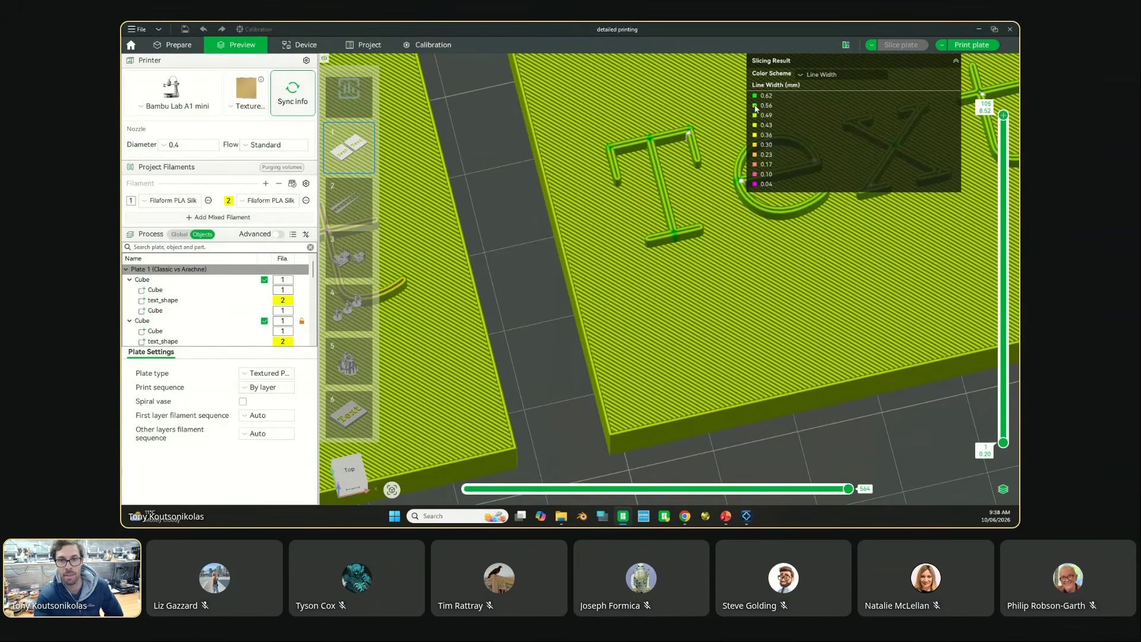
scroll(625, 196, "up", 5)
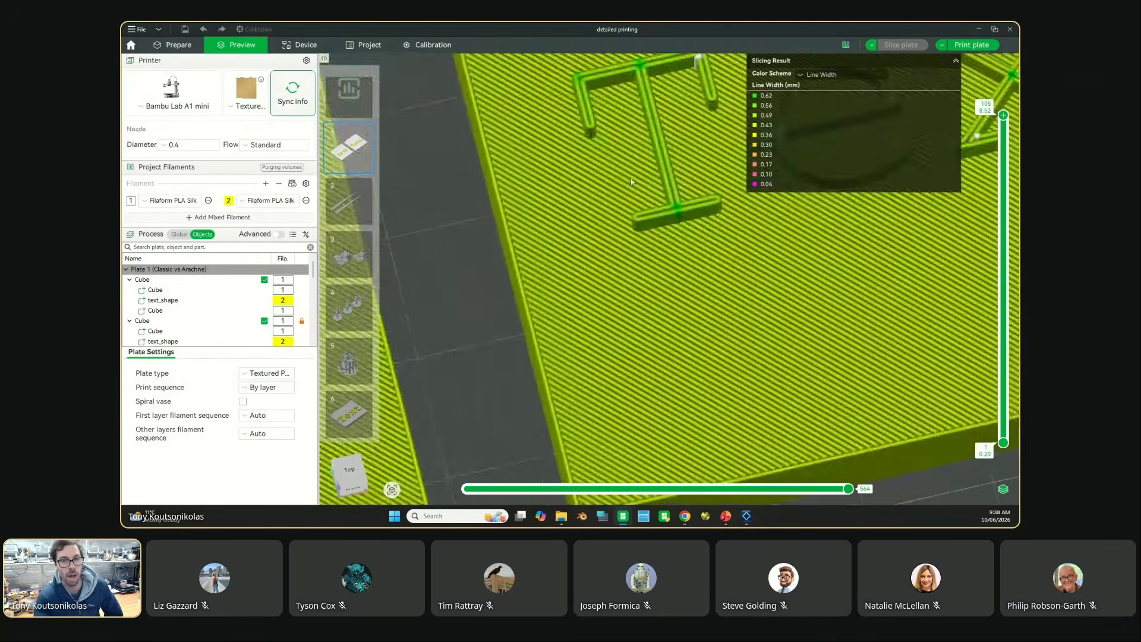
right_click_drag(623, 197, 575, 351)
scroll(595, 245, "up", 1)
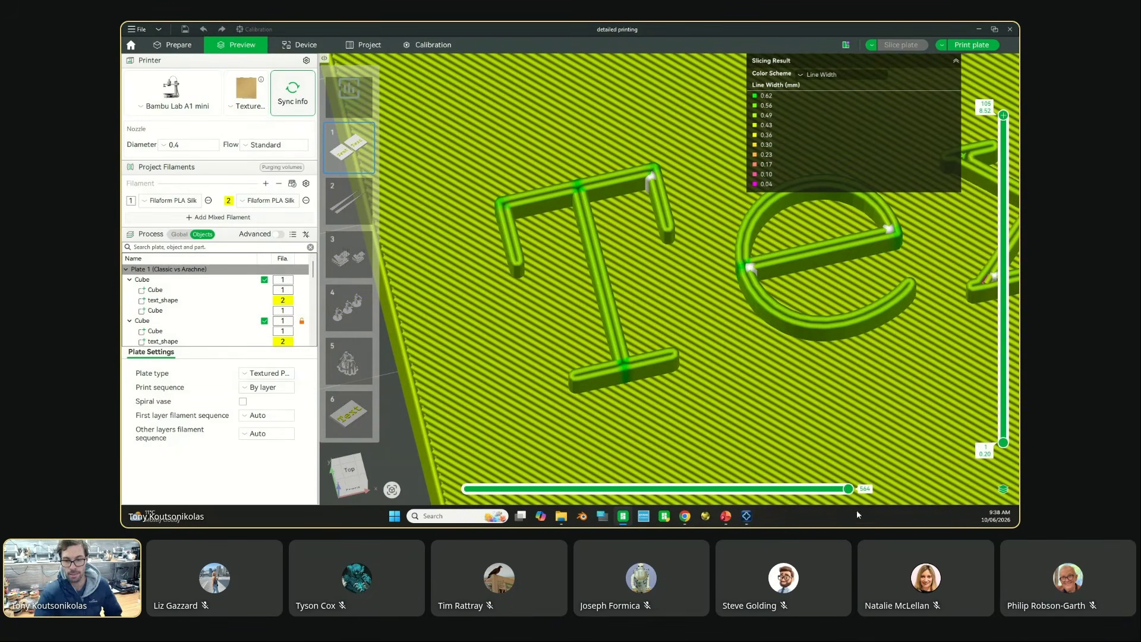
mouse_move(847, 488)
left_mouse_down()
mouse_move(683, 488)
mouse_move(740, 479)
left_mouse_up()
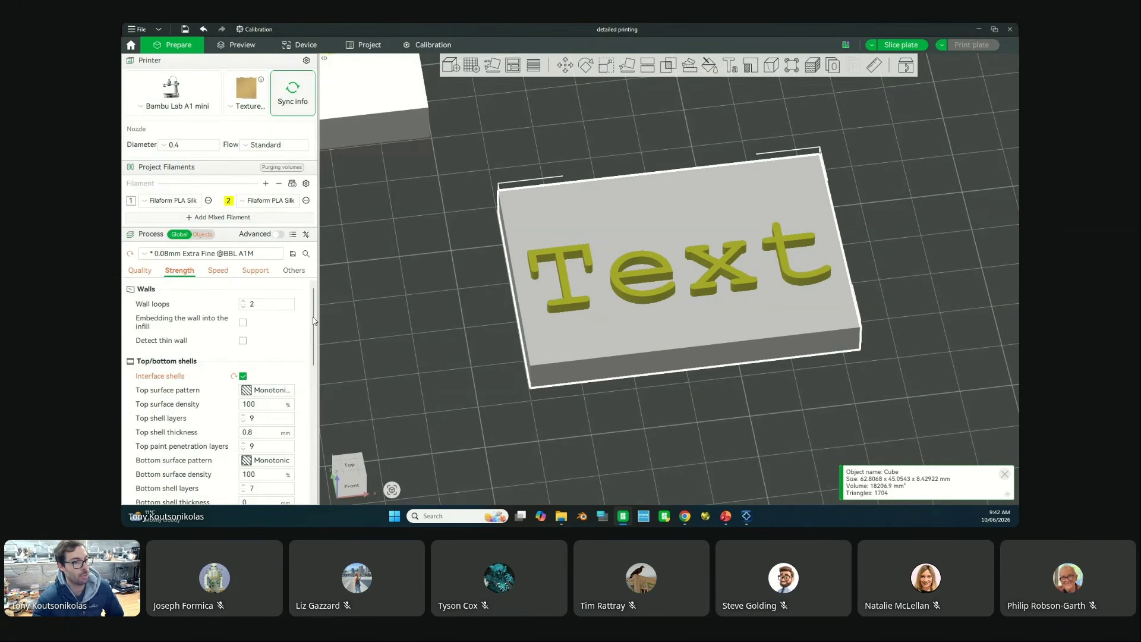
Step: Find the Only one wall on top surfaces setting in the global process preset and set it to Not applied
left_click(306, 254)
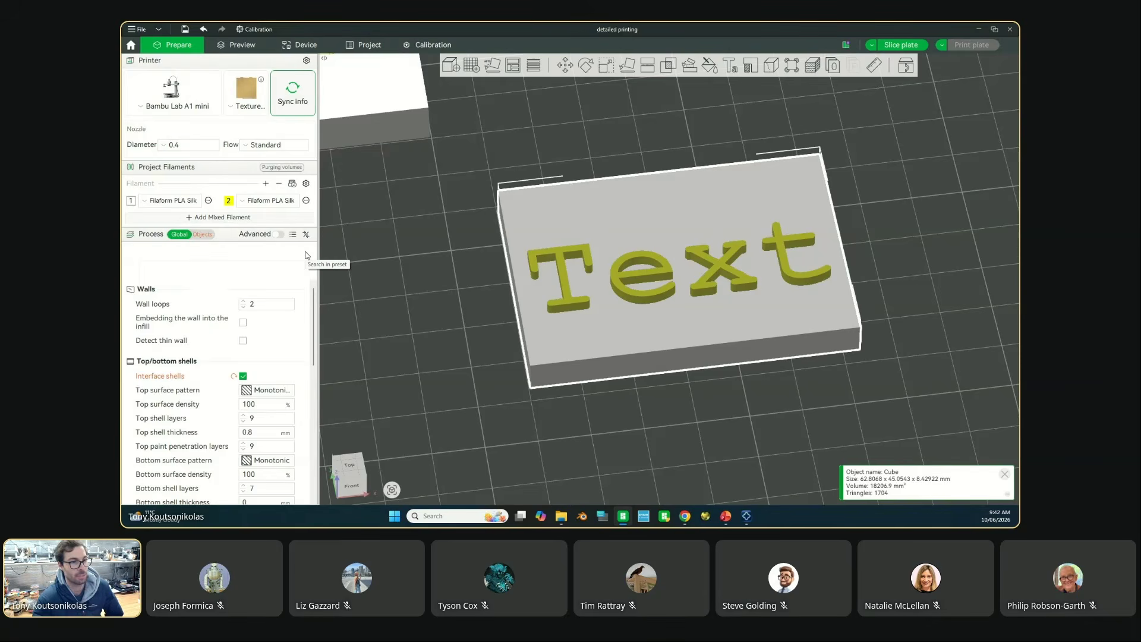
type("one")
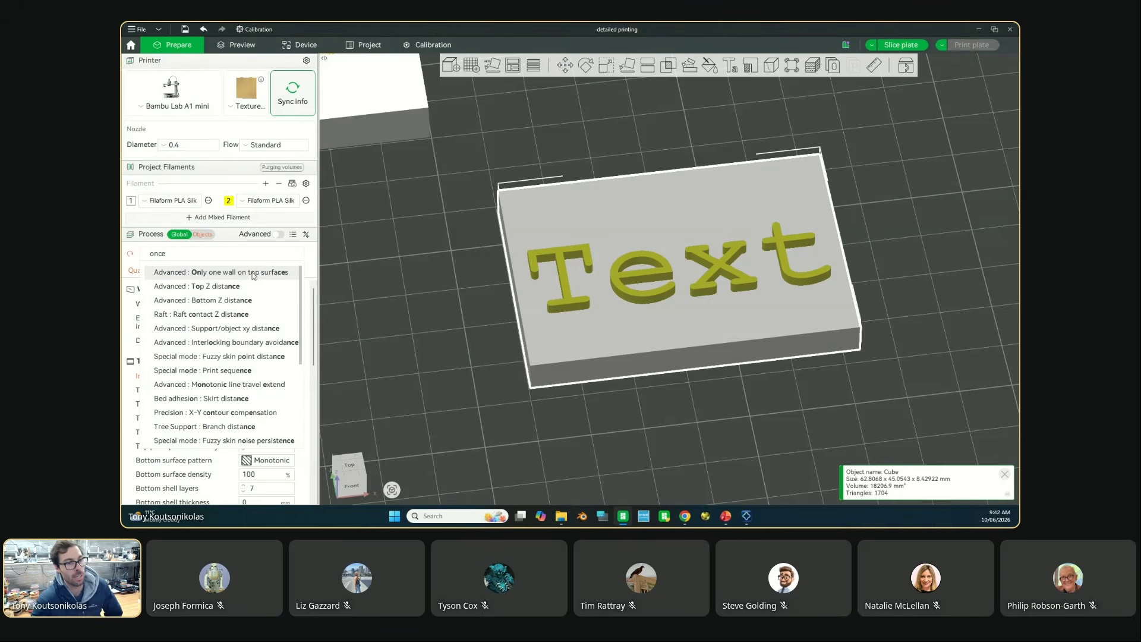
left_click(244, 272)
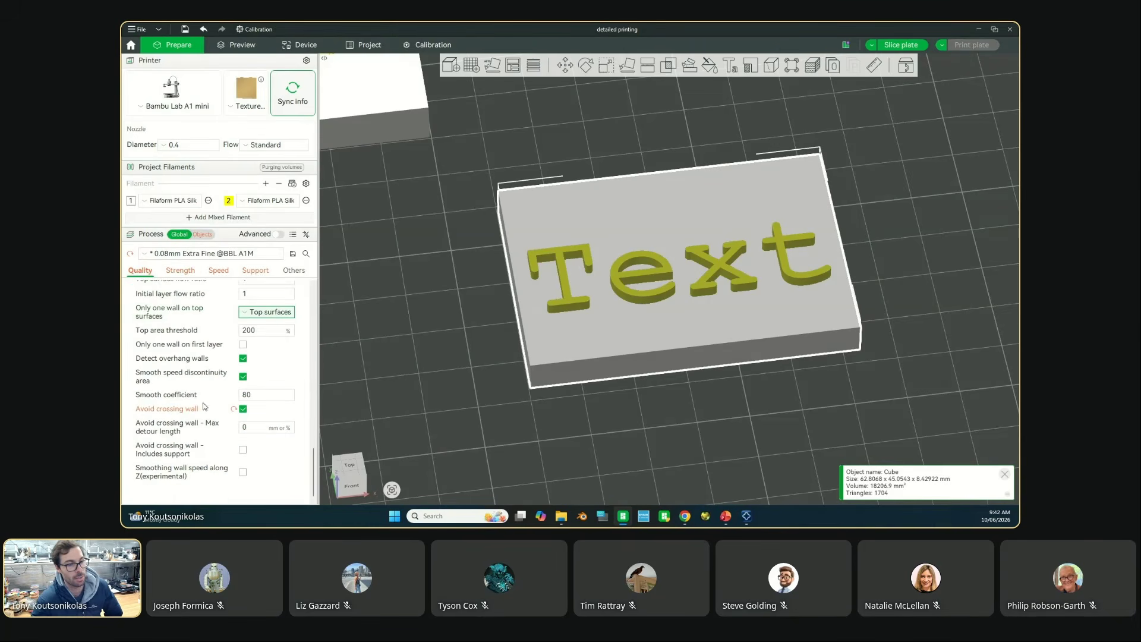
left_click(268, 312)
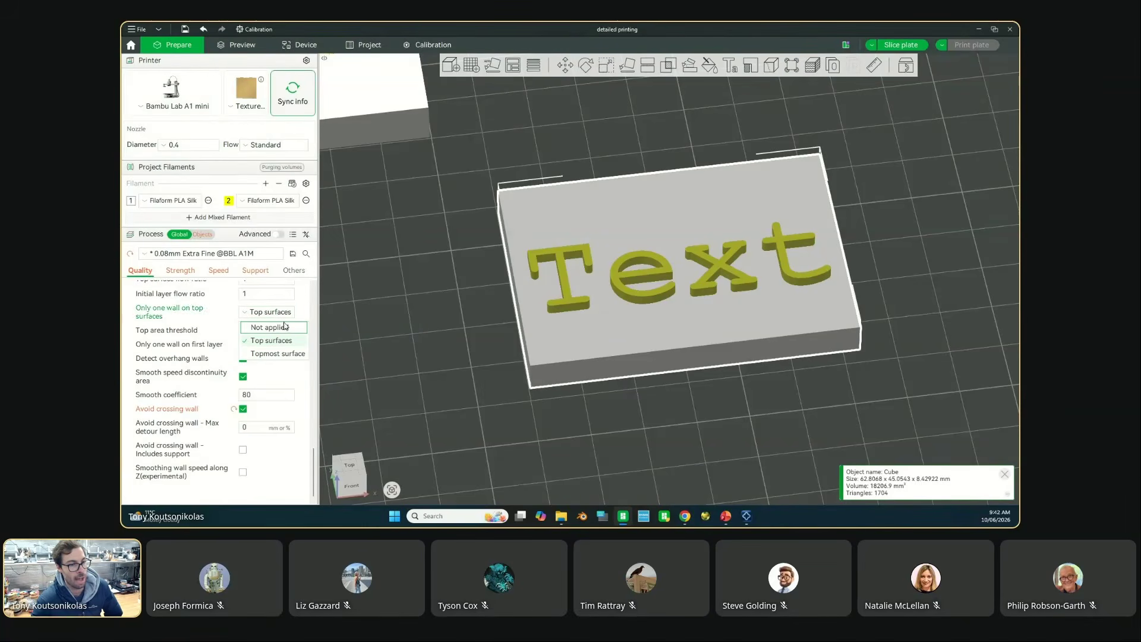
left_click(283, 331)
left_click_drag(614, 153, 614, 158)
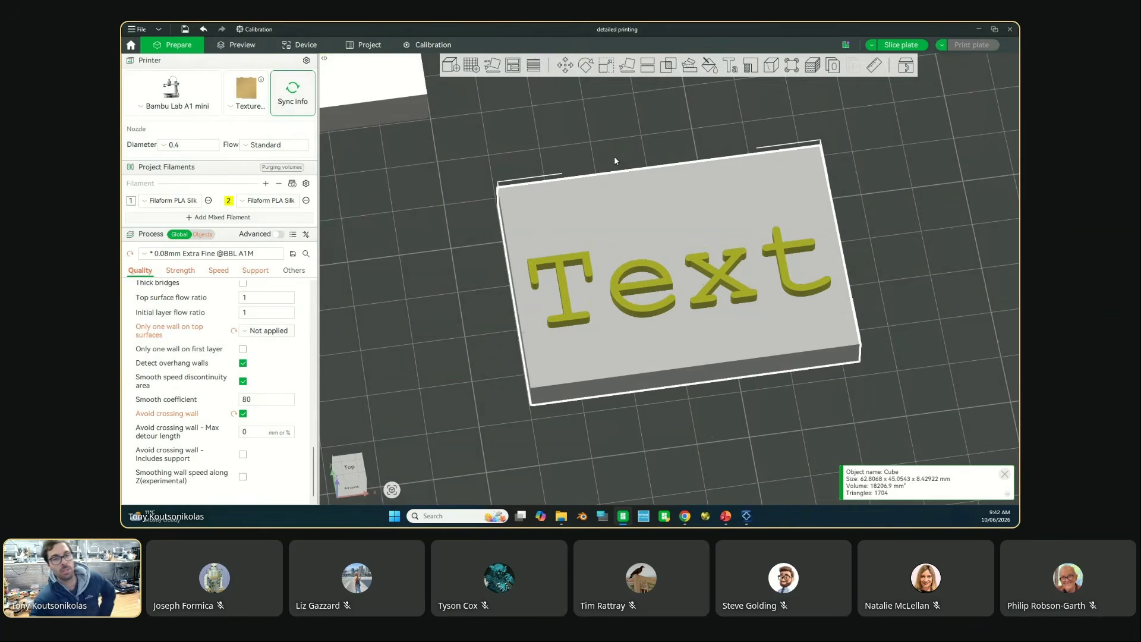
Step: Slice plate 6 and scrub the preview layers to layer 82, where the raised text is printed
left_click(900, 45)
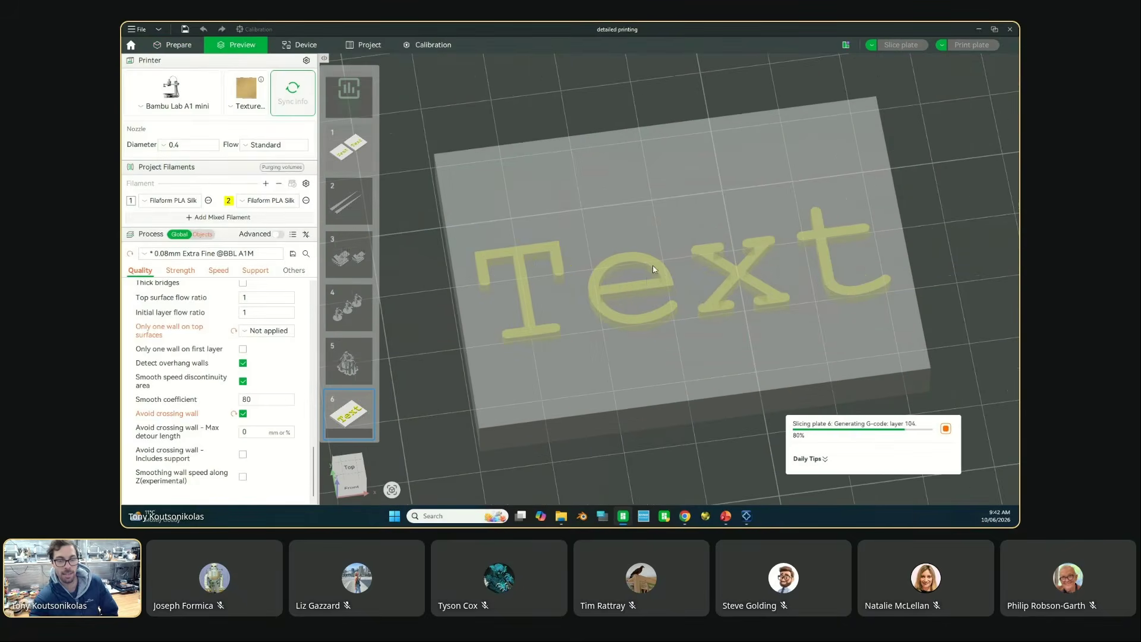
left_click_drag(1003, 116, 991, 205)
left_click_drag(848, 488, 848, 463)
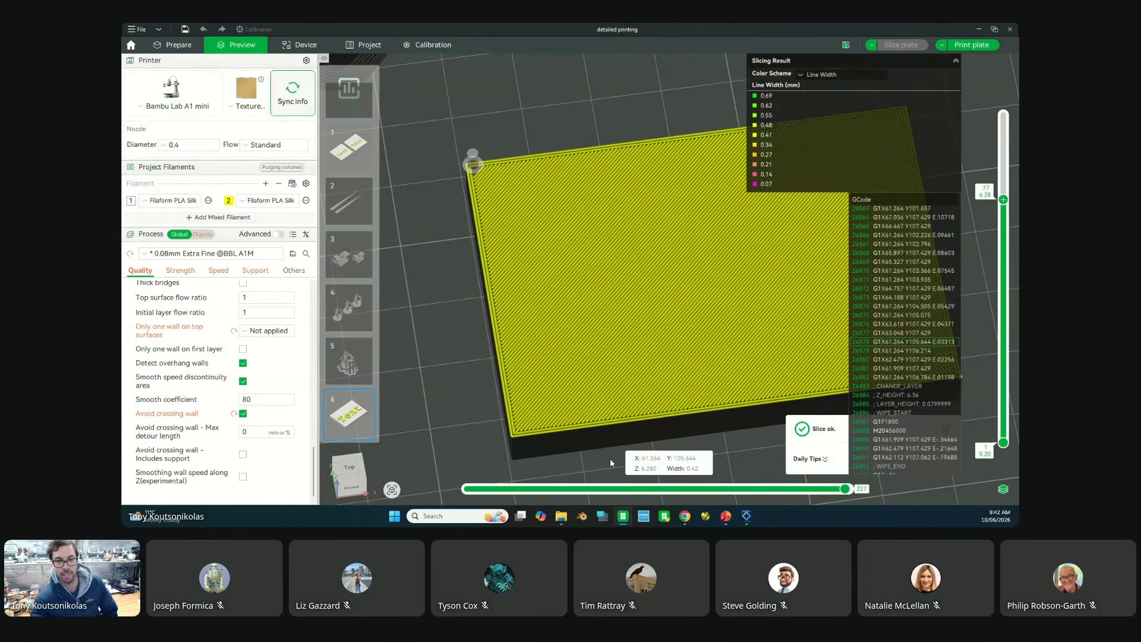
left_click_drag(651, 487, 848, 488)
scroll(1008, 217, "up", 1)
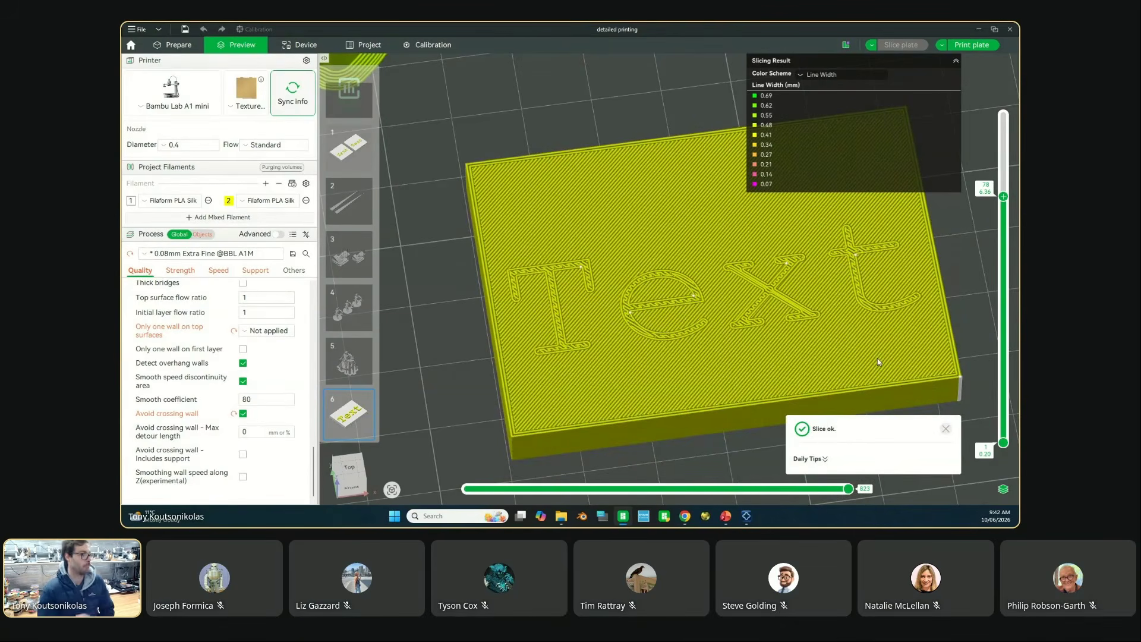
scroll(1008, 204, "up", 4)
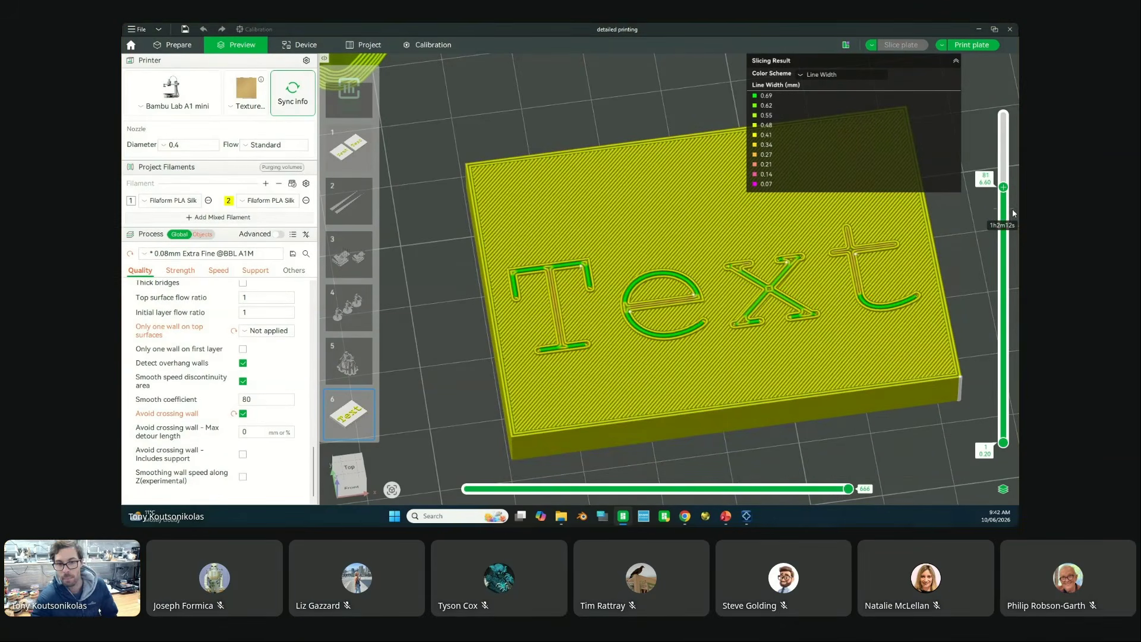
Step: Colour the preview by line type and examine the internal solid infill in the letters, raising the shown height to 8.04 mm
left_click(832, 75)
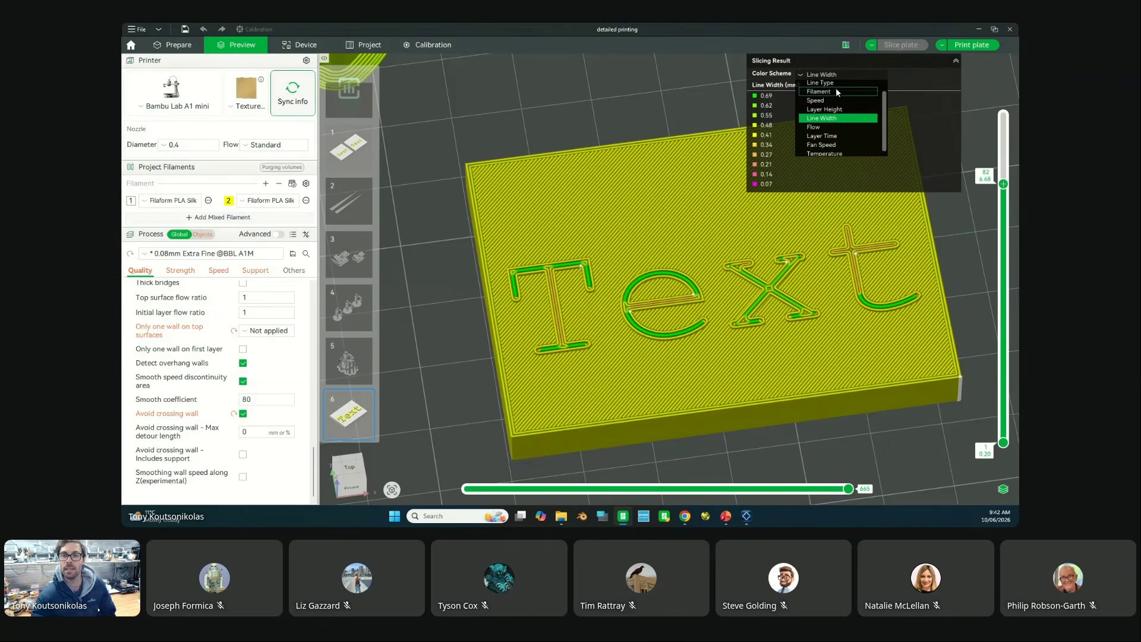
left_click(840, 84)
scroll(653, 279, "up", 5)
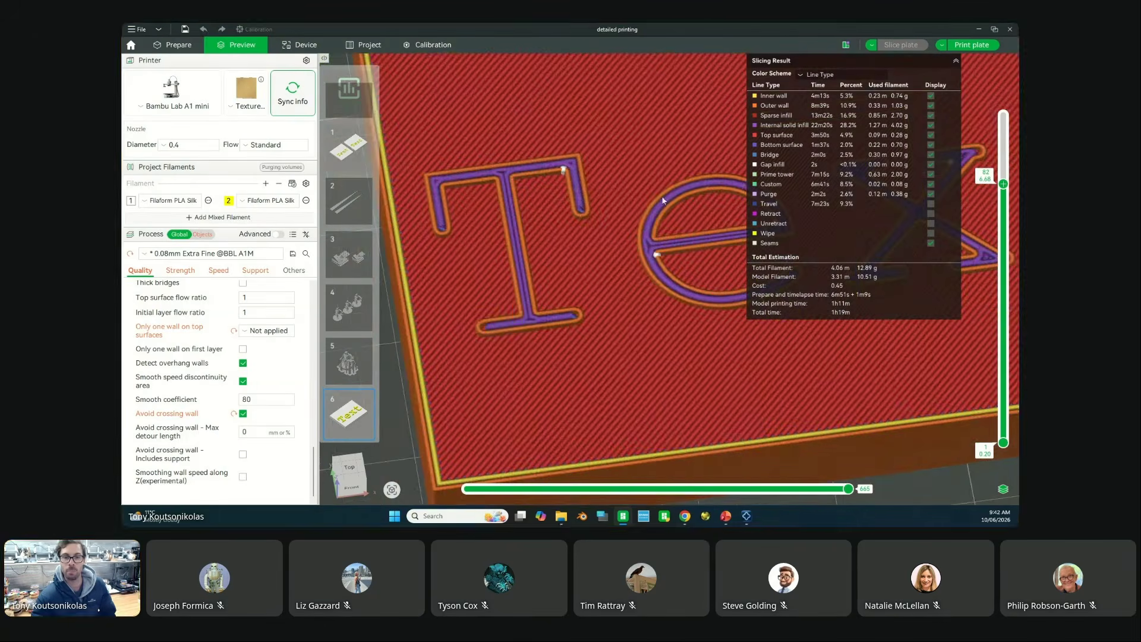
right_click_drag(675, 228, 631, 236)
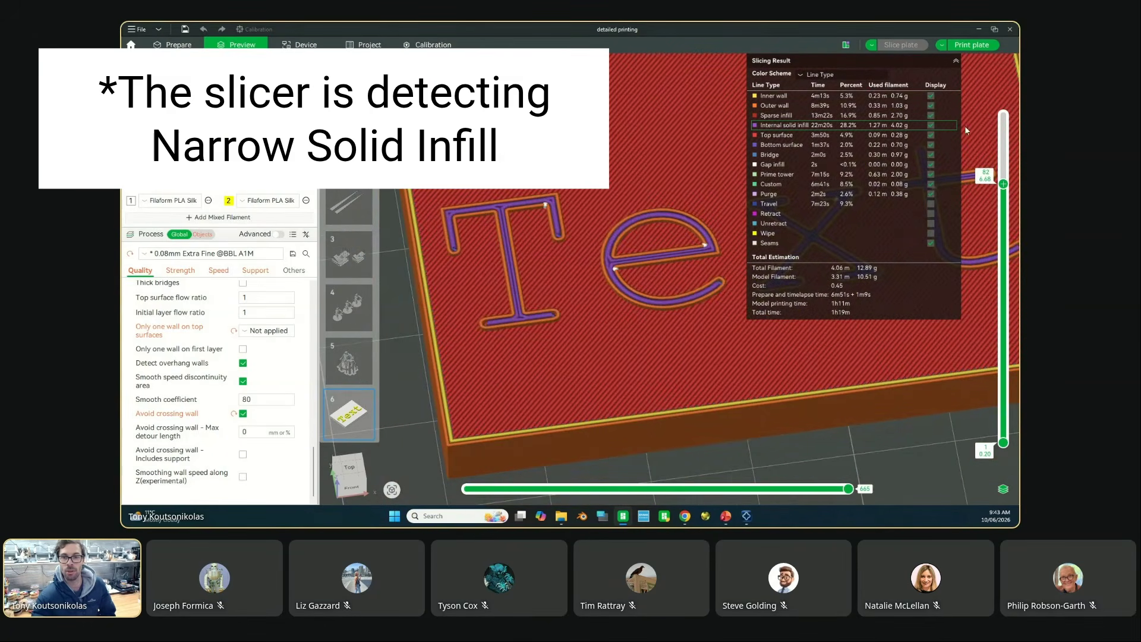
left_click(931, 125)
left_click_drag(1003, 171, 1003, 130)
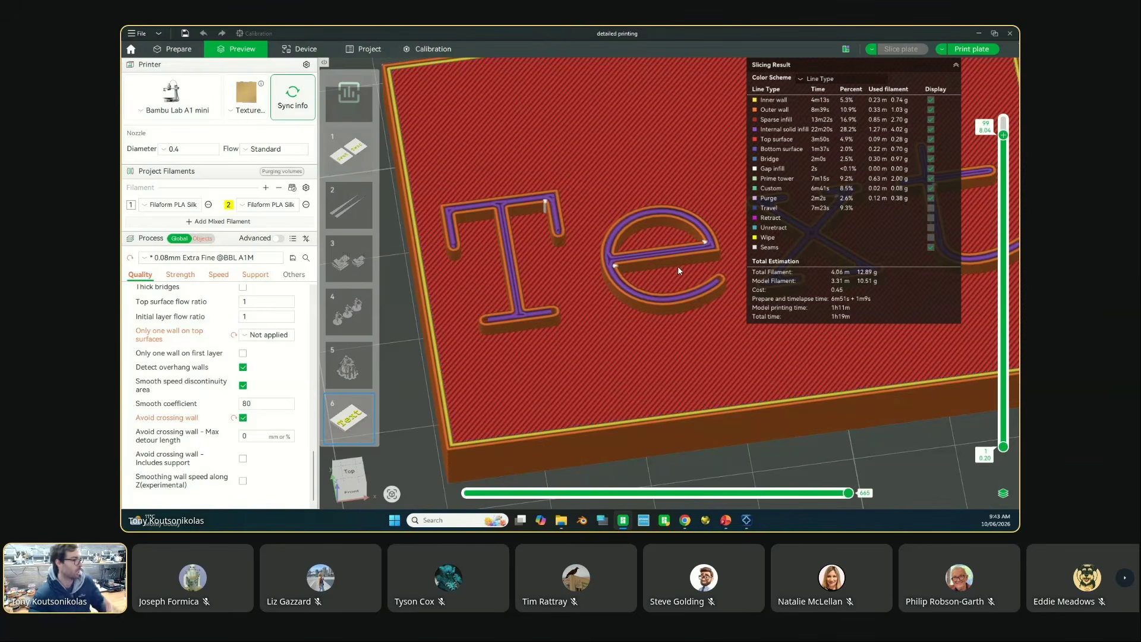
Step: Search the process settings for "detect", disable Detect narrow internal solid infill, and show the global process settings
left_click(304, 260)
type("detect")
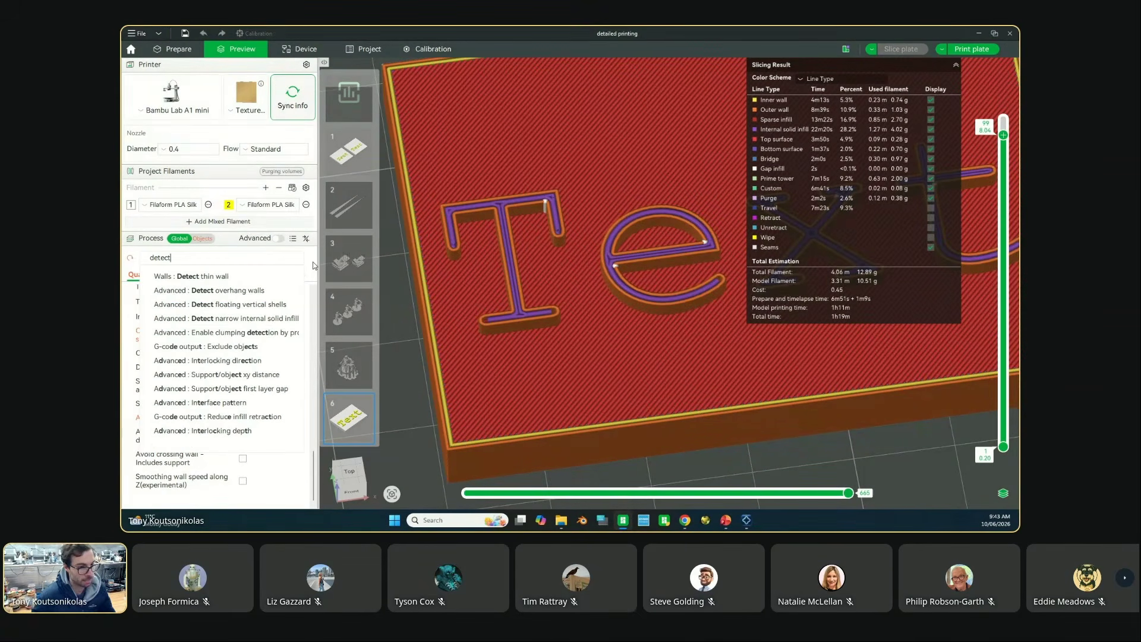
left_click(225, 318)
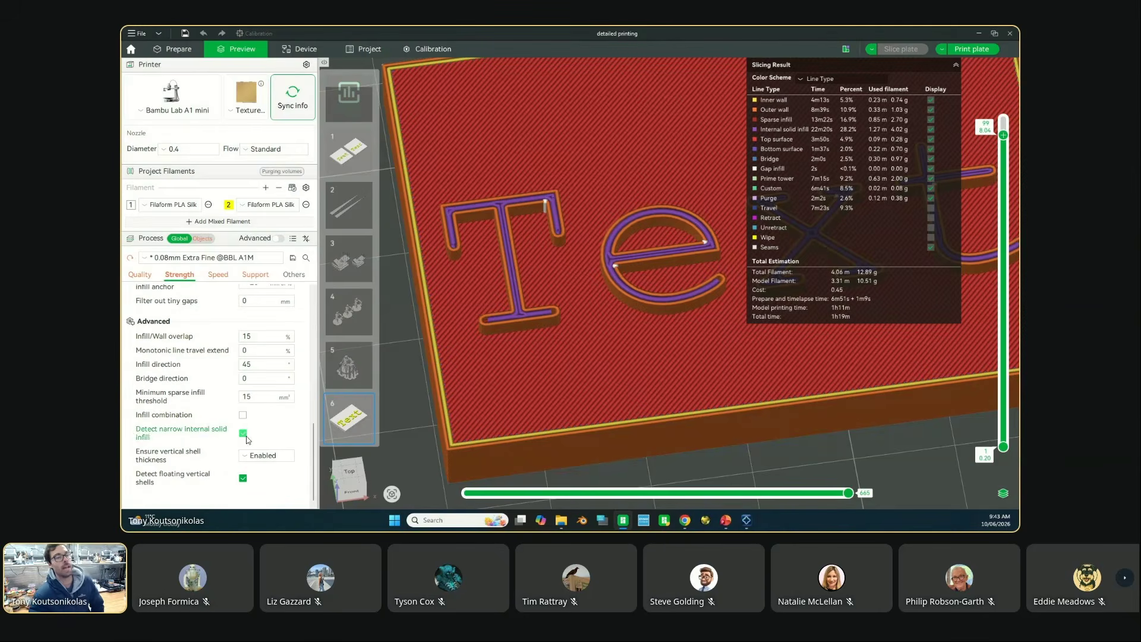
left_click(245, 437)
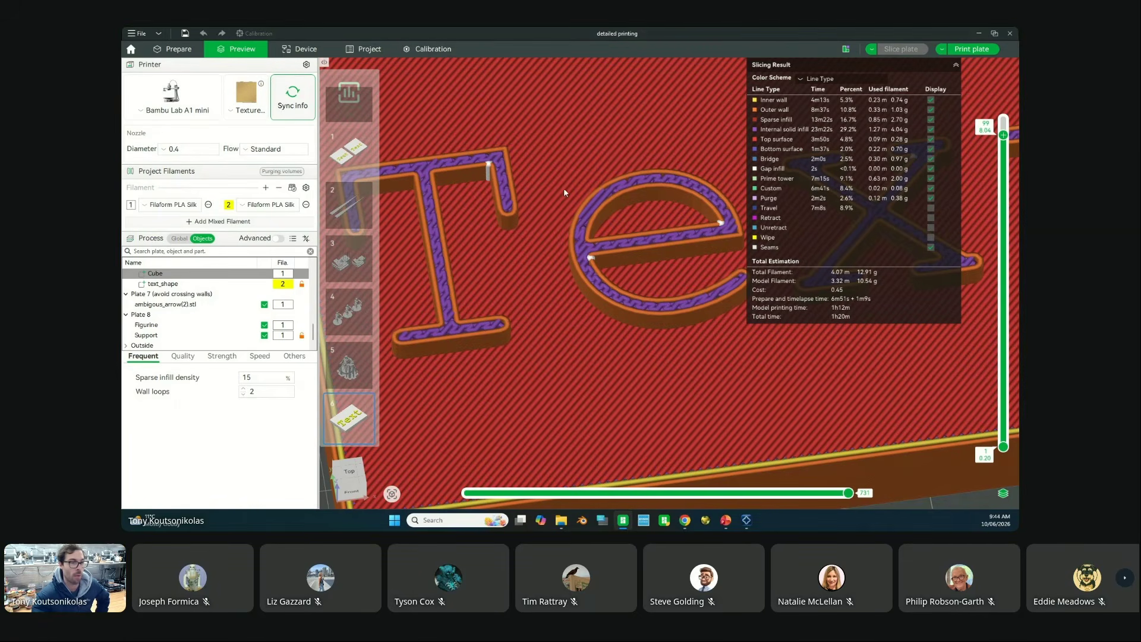
left_click(179, 239)
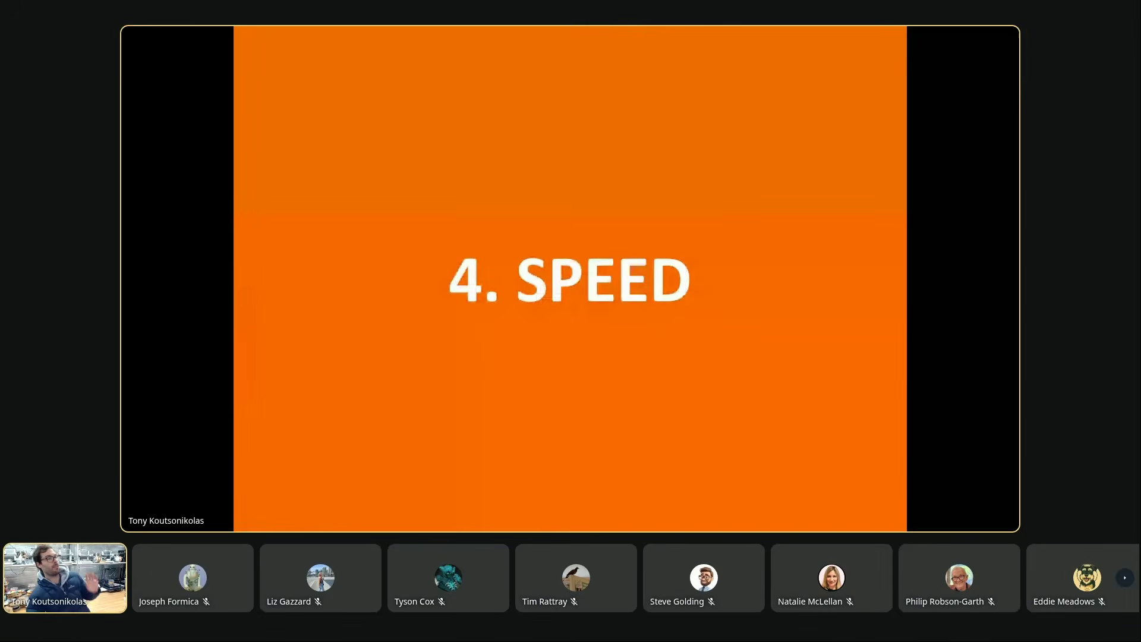
key("Right")
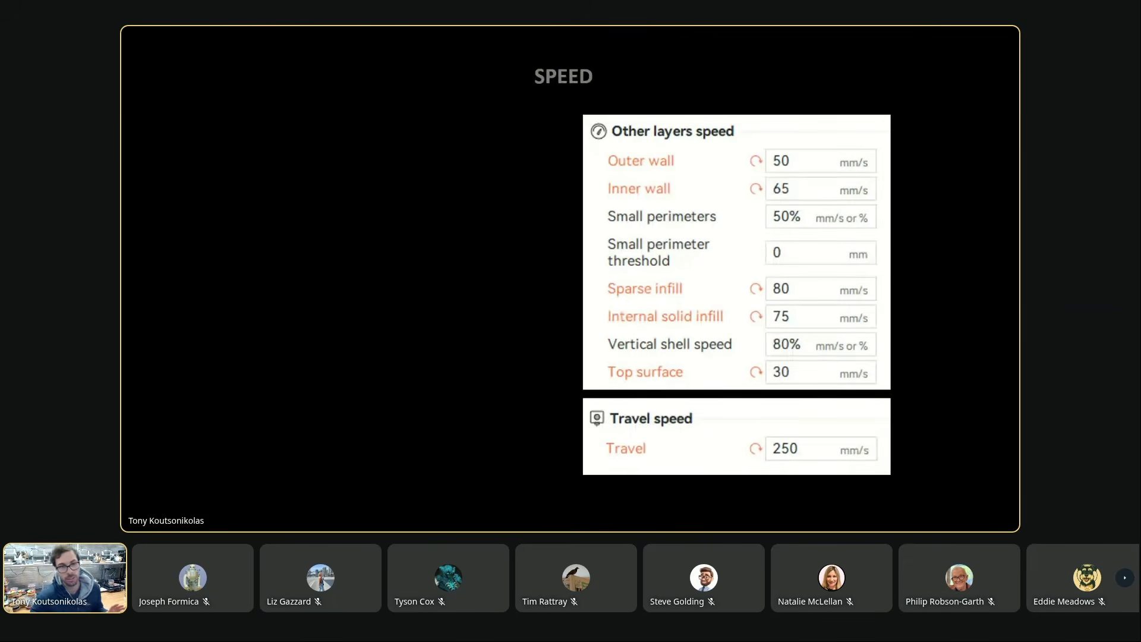
key("Right")
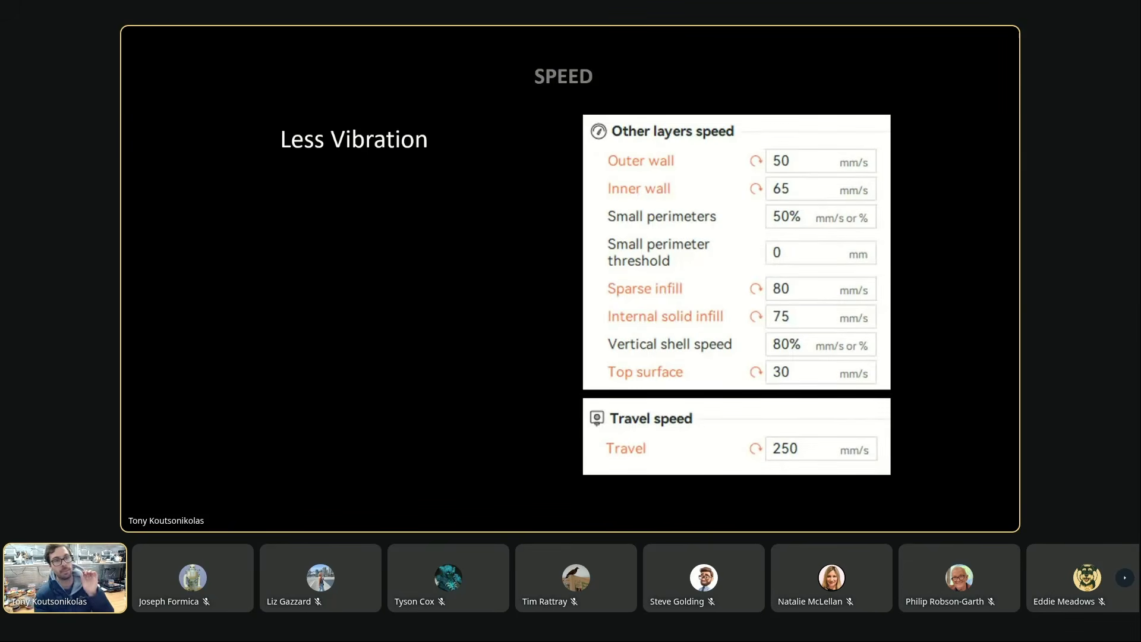
key("Right")
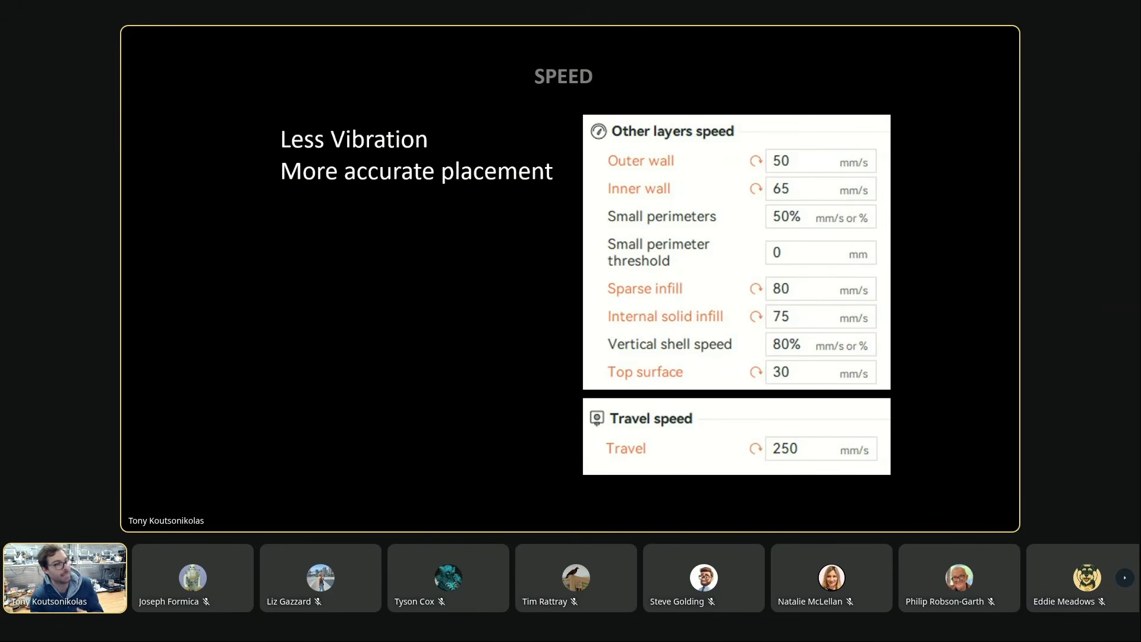
key("Right")
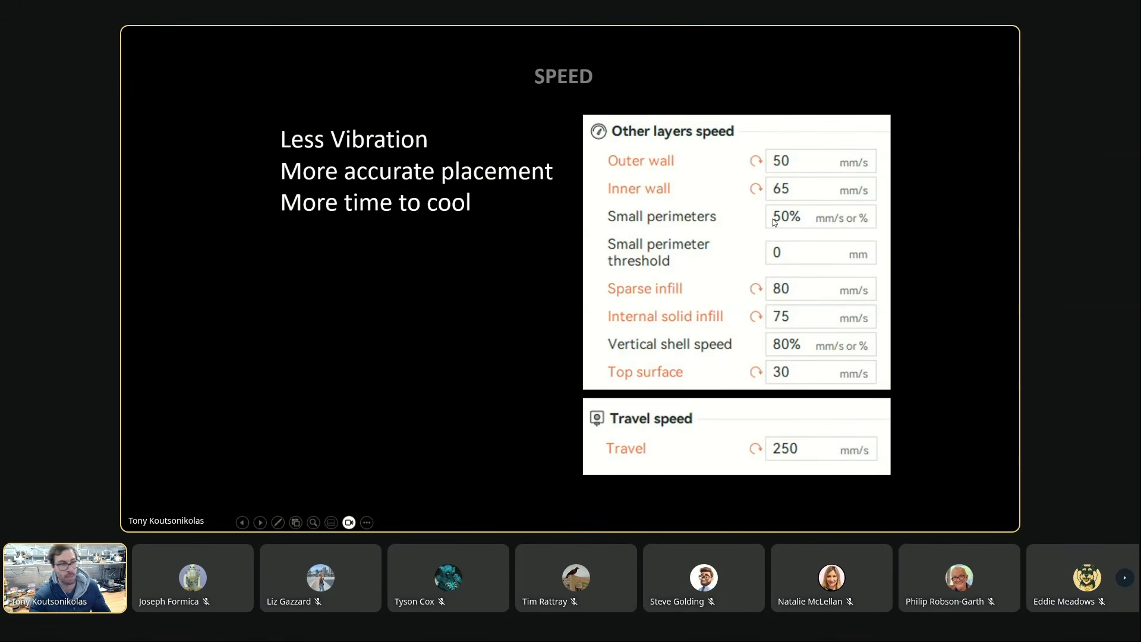
Step: Switch to Bambu Studio and reset the outer wall, inner wall, sparse infill, internal solid infill and top surface speeds to their saved values
key("alt+Tab")
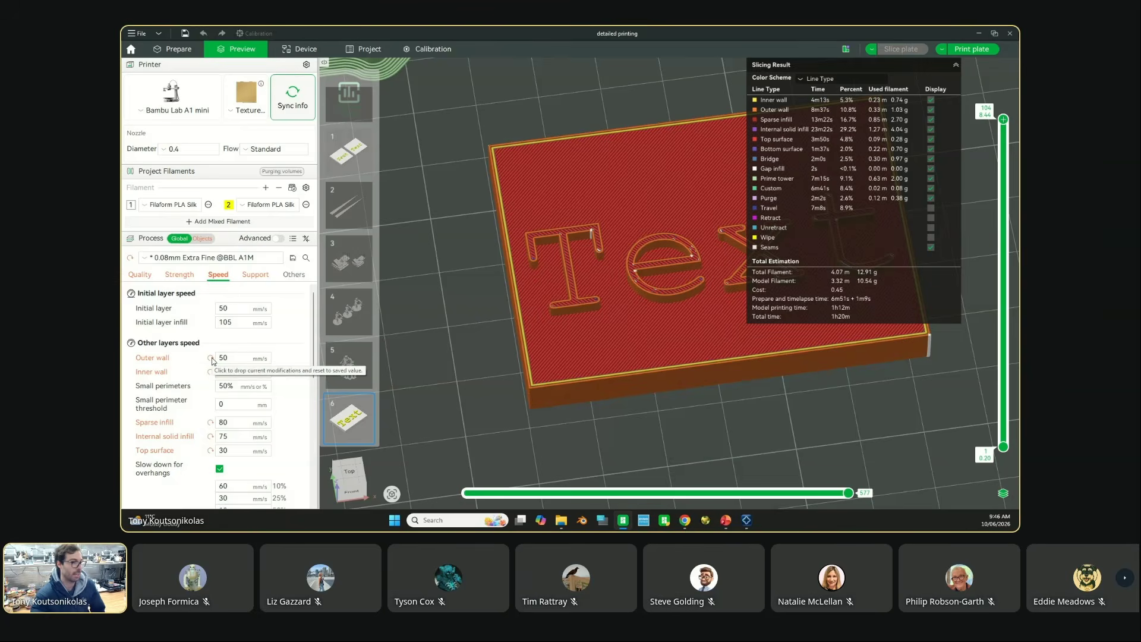
left_click(211, 358)
left_click(211, 372)
left_click(211, 423)
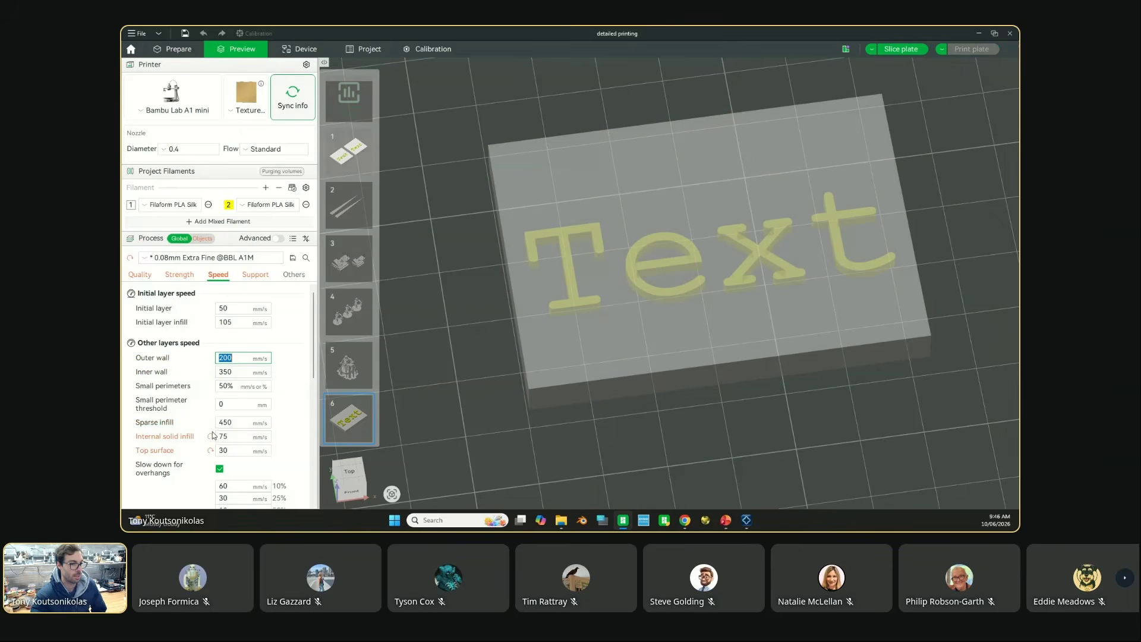
left_click(211, 437)
left_click(211, 452)
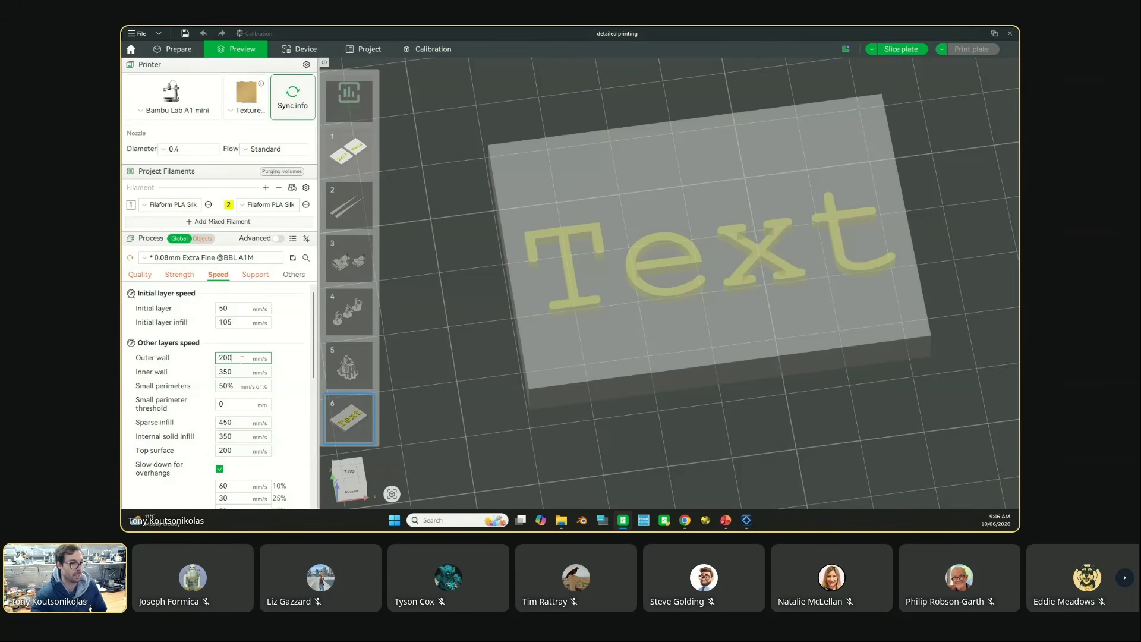
left_click(212, 374)
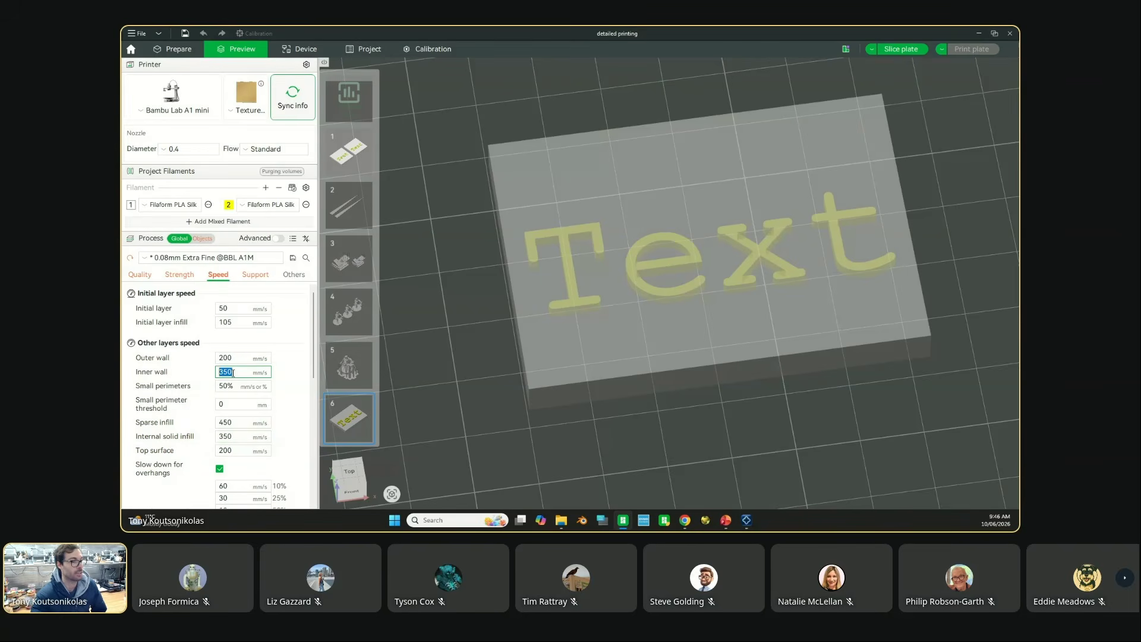
left_click(245, 422)
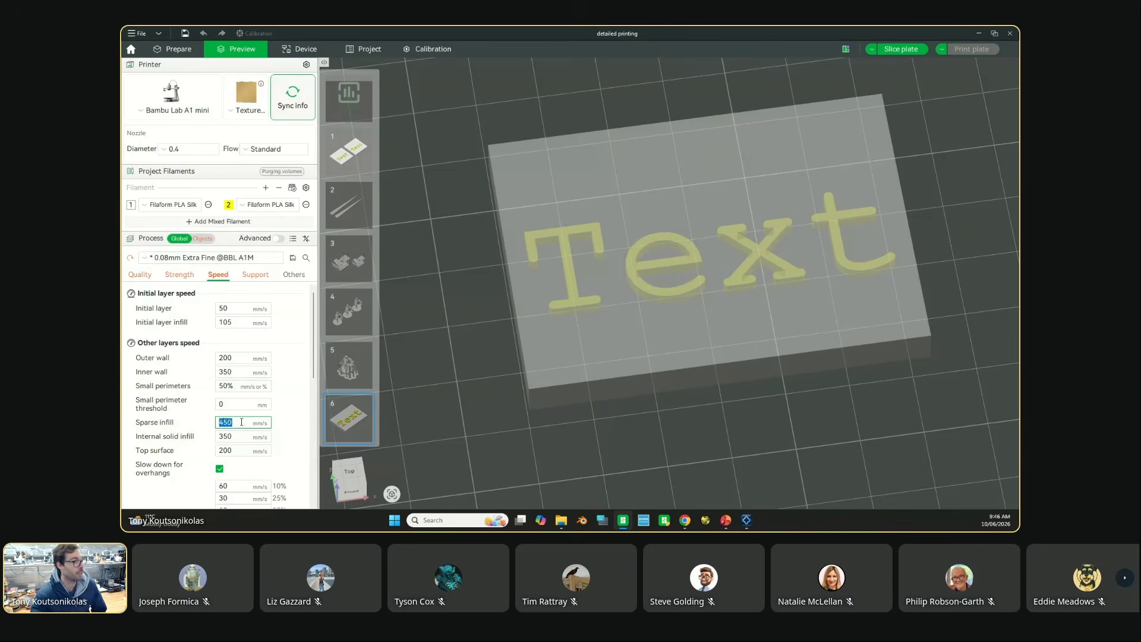
left_click_drag(246, 421, 216, 422)
left_click_drag(218, 435, 235, 435)
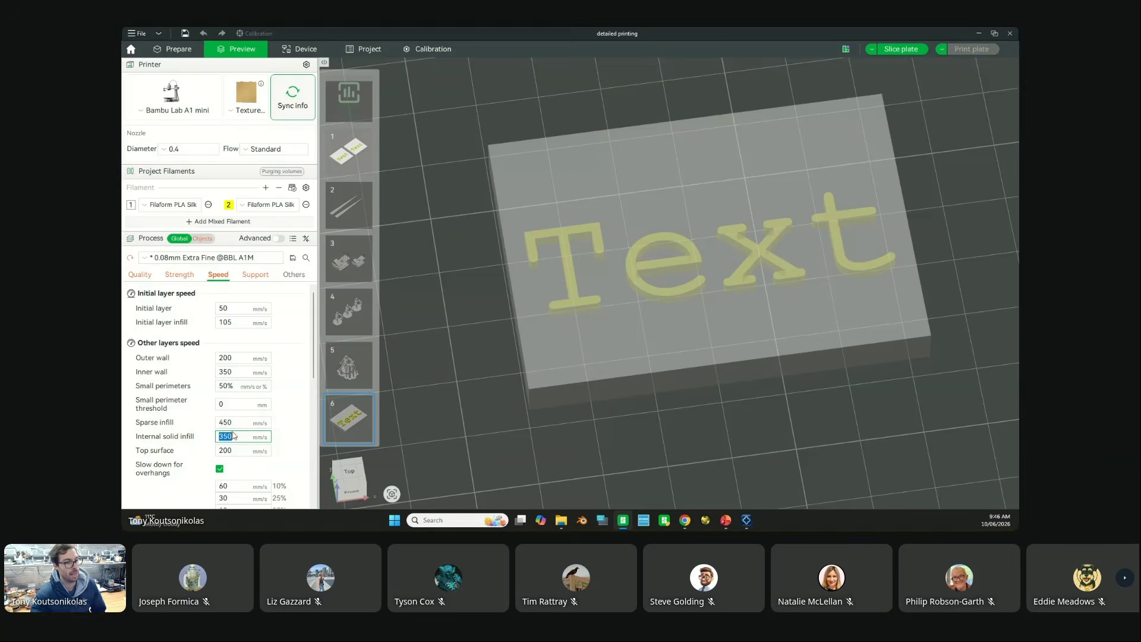
left_click(246, 422)
key("alt+Tab")
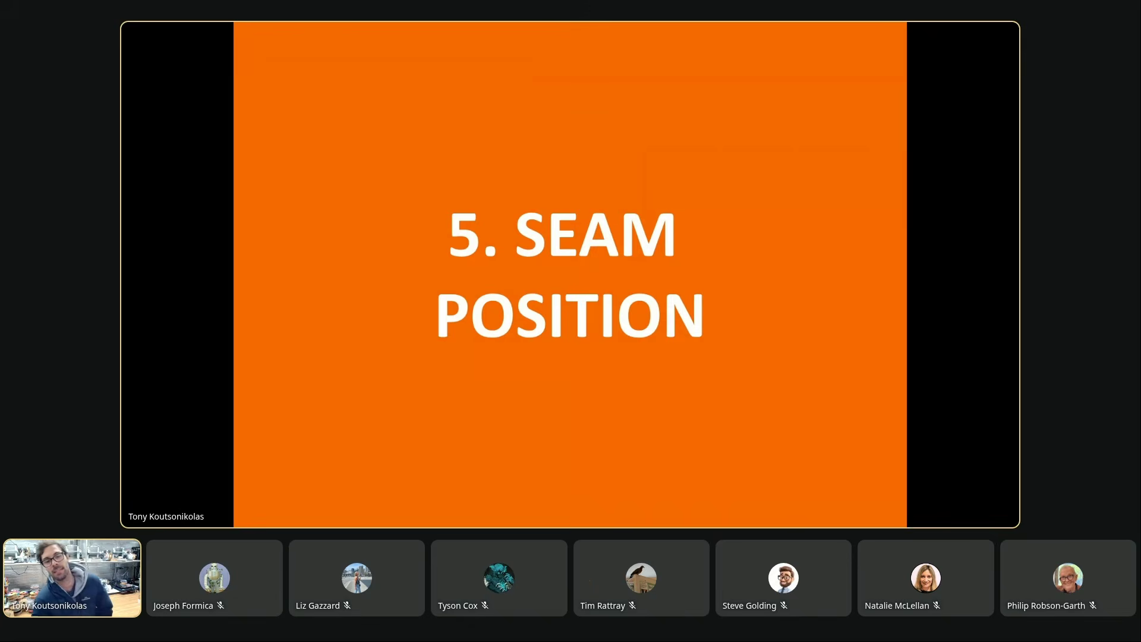
key("Right")
key("Right")
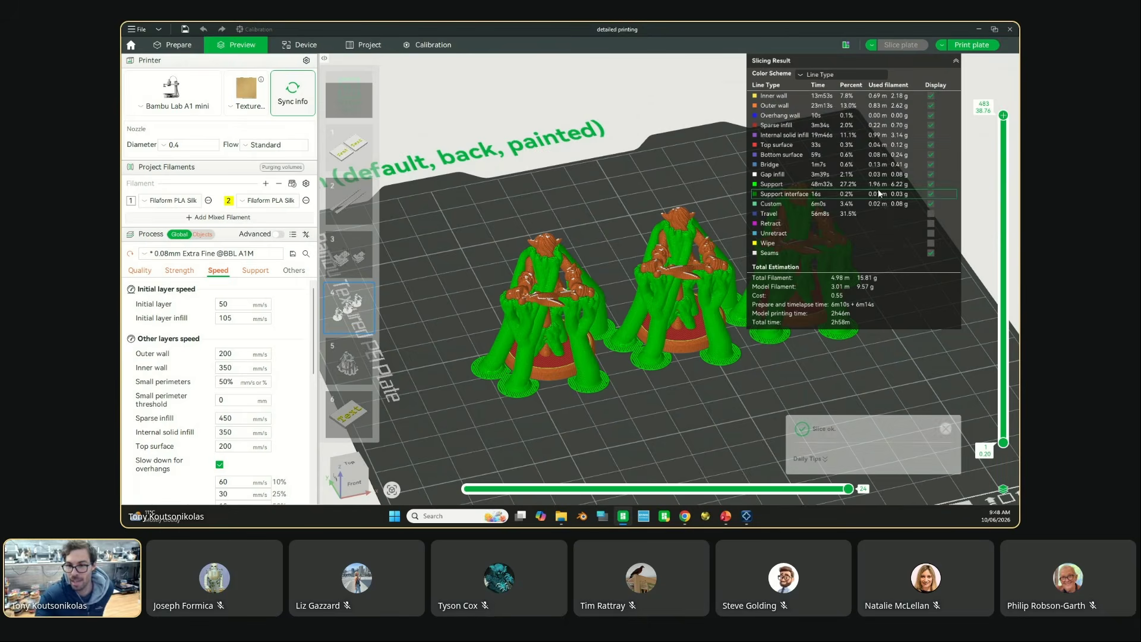
Step: Hide the support and support interface lines in the plate 4 preview and collapse the slicing result summary
left_click(930, 194)
left_click(930, 183)
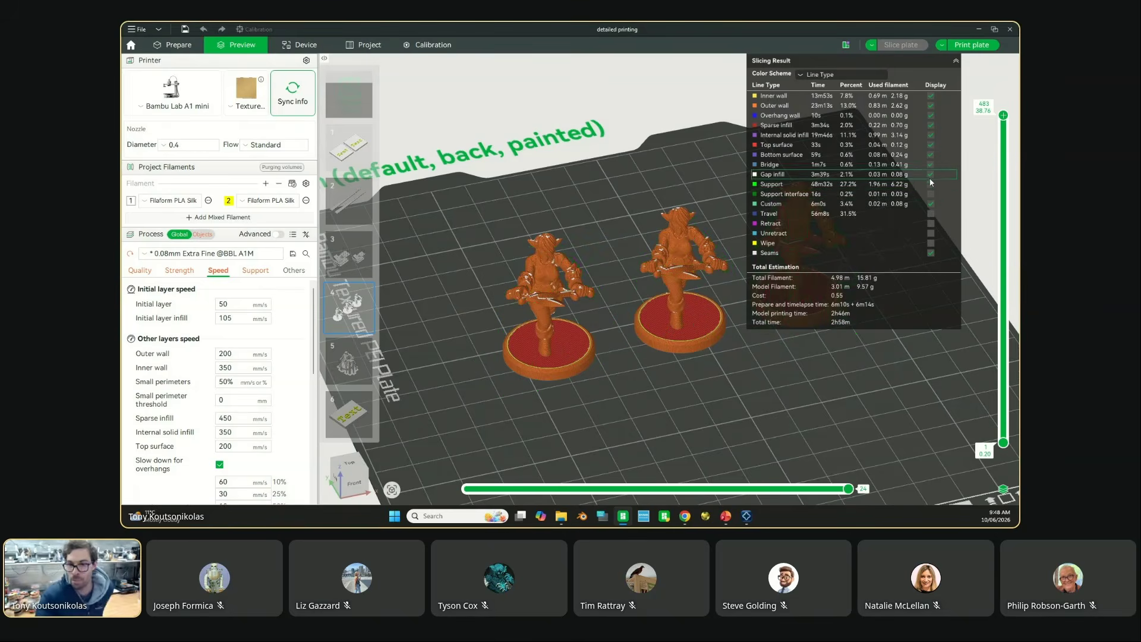
mouse_move(603, 261)
left_mouse_down()
mouse_move(621, 260)
mouse_move(567, 257)
mouse_move(589, 256)
left_mouse_up()
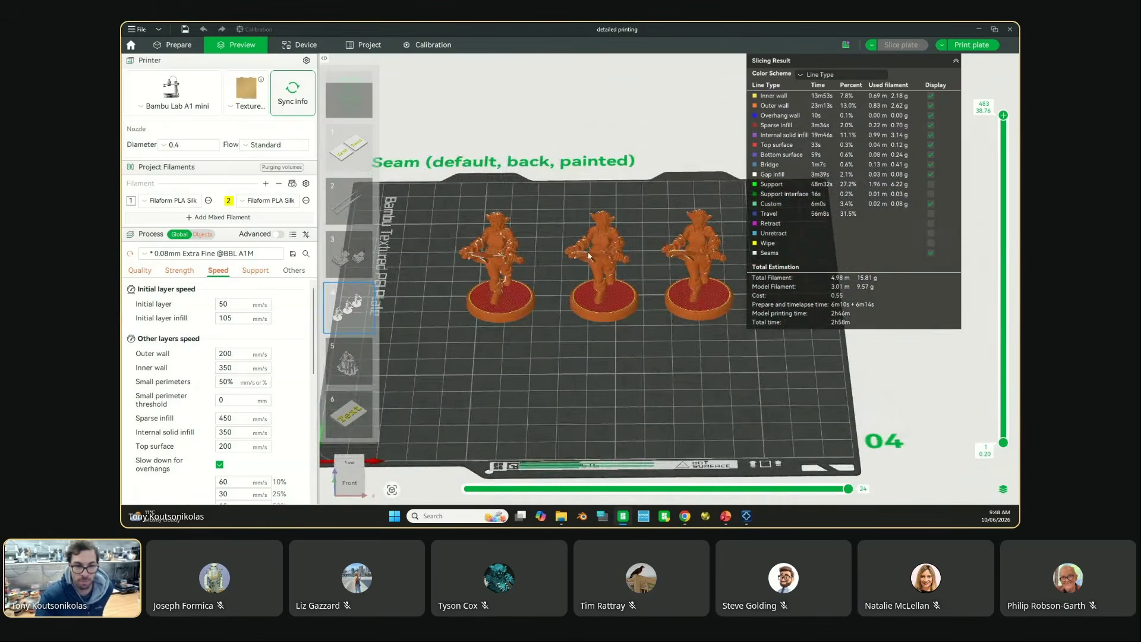
scroll(587, 256, "up", 2)
left_click(956, 61)
Step: Examine the seam lines on the fronts and backs of the three figures with default, back and painted seams
right_click_drag(639, 236, 692, 226)
scroll(534, 239, "up", 3)
left_click_drag(494, 232, 478, 224)
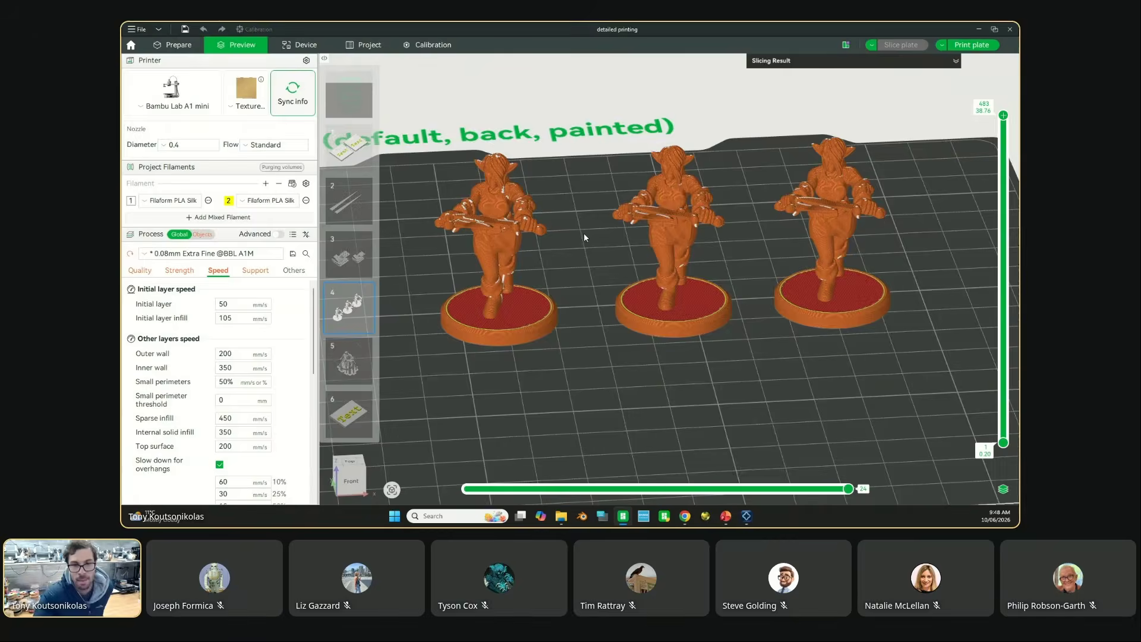
left_click_drag(583, 233, 636, 127)
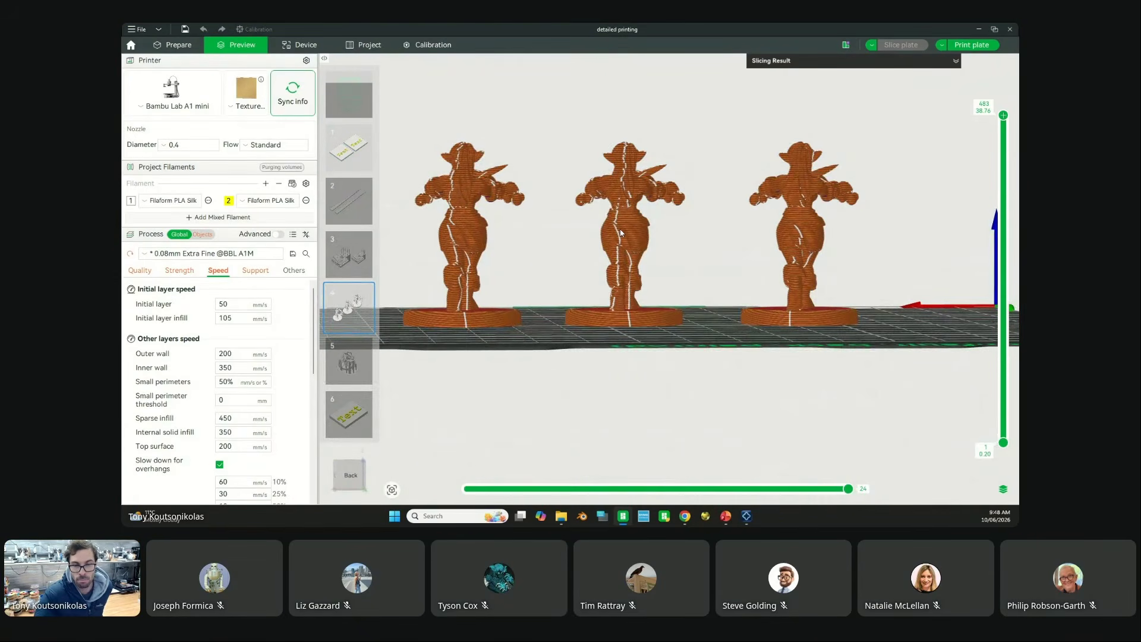
left_click_drag(621, 255, 618, 272)
scroll(558, 224, "up", 4)
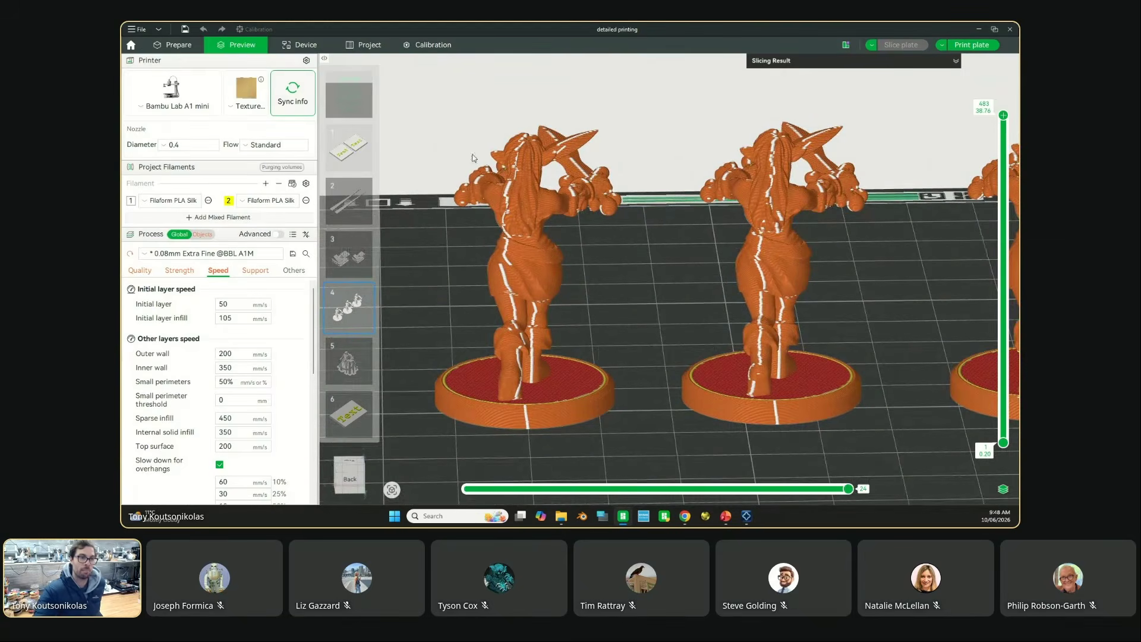
Step: Open seam painting on the figure with the painted seam and, with brush size 0.40, paint between the two existing patches on its back
key("Tab")
left_click(507, 206)
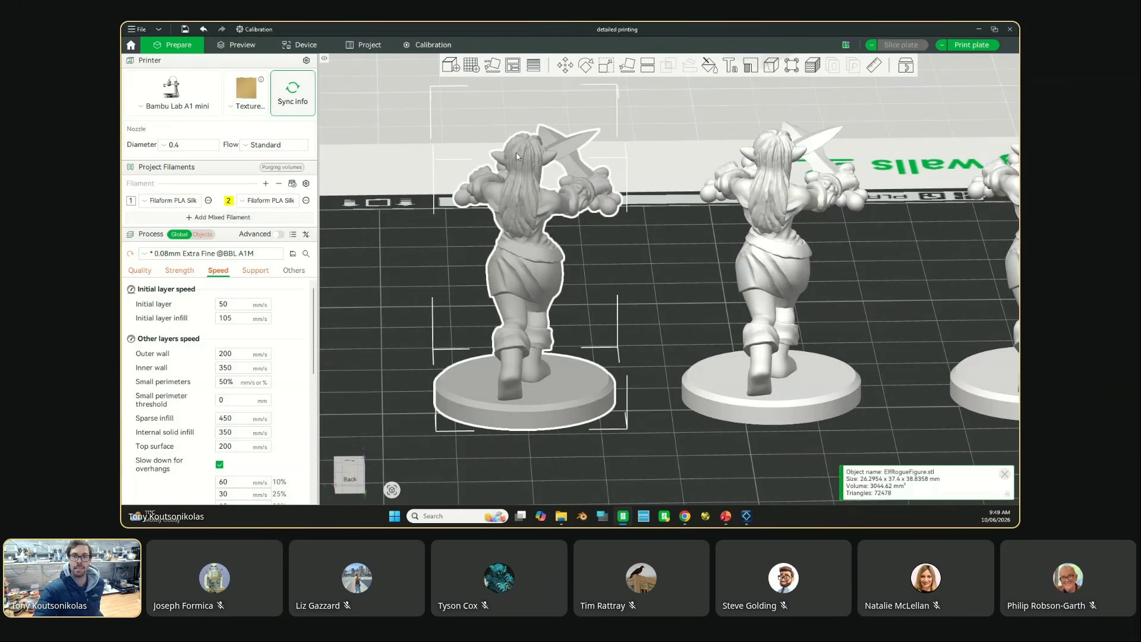
left_click(771, 67)
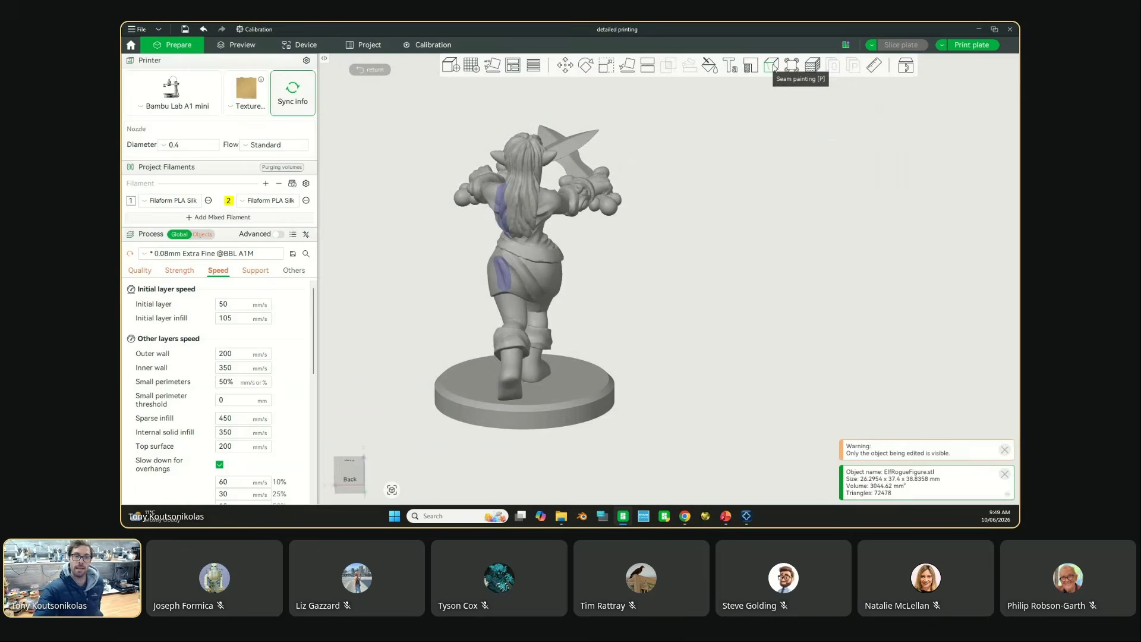
mouse_move(670, 213)
left_mouse_down()
mouse_move(629, 249)
mouse_move(640, 258)
mouse_move(621, 243)
left_mouse_up()
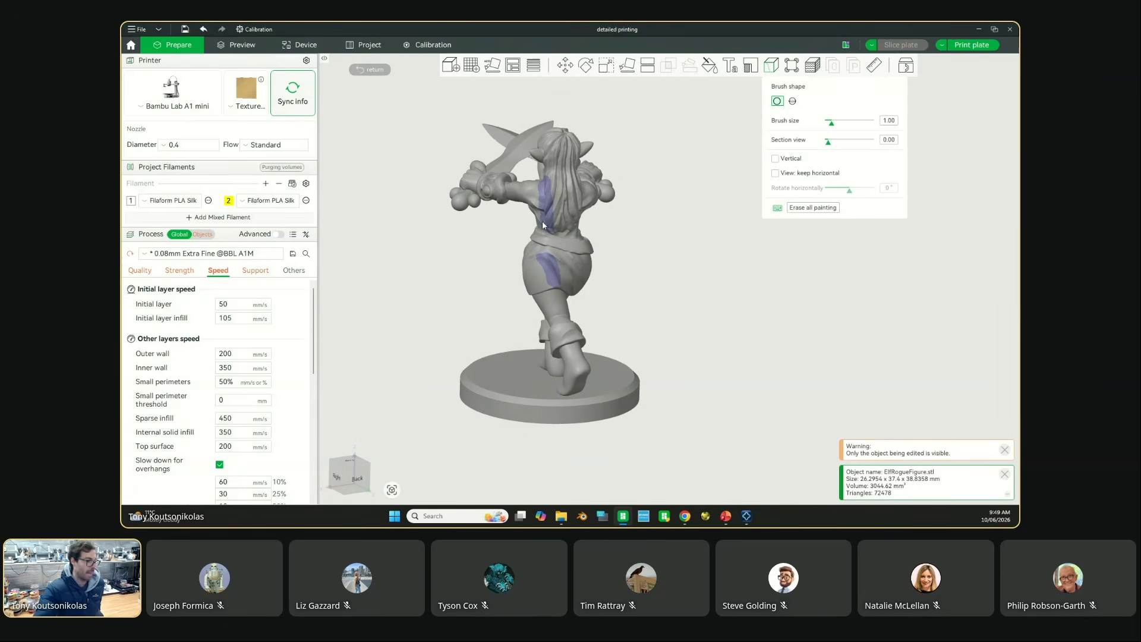
left_click_drag(831, 123, 829, 122)
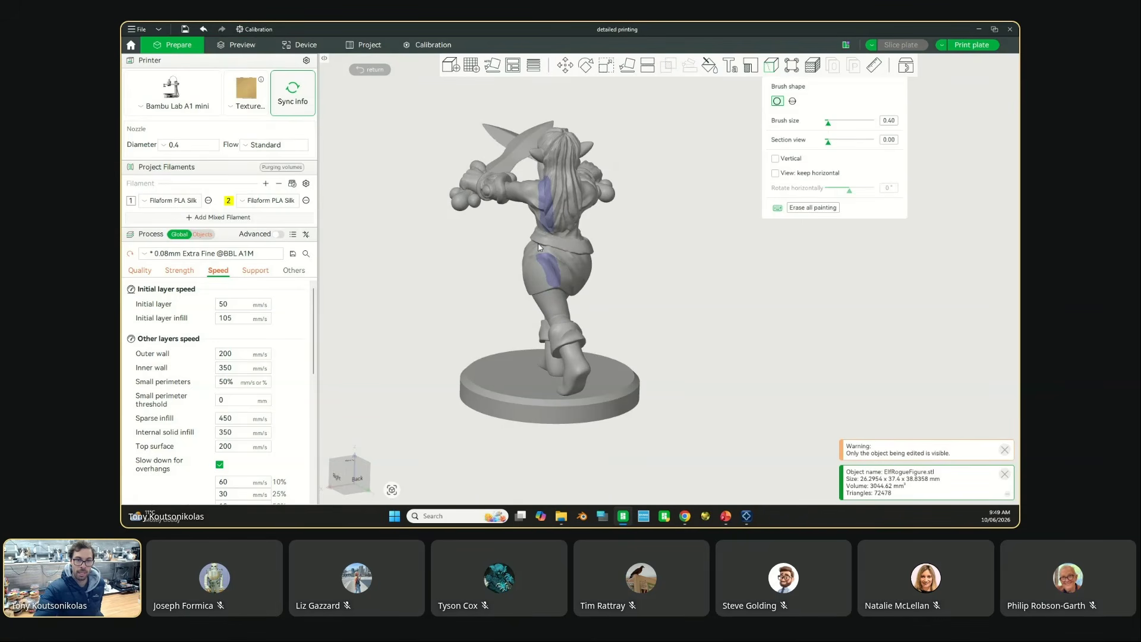
left_click_drag(538, 247, 546, 232)
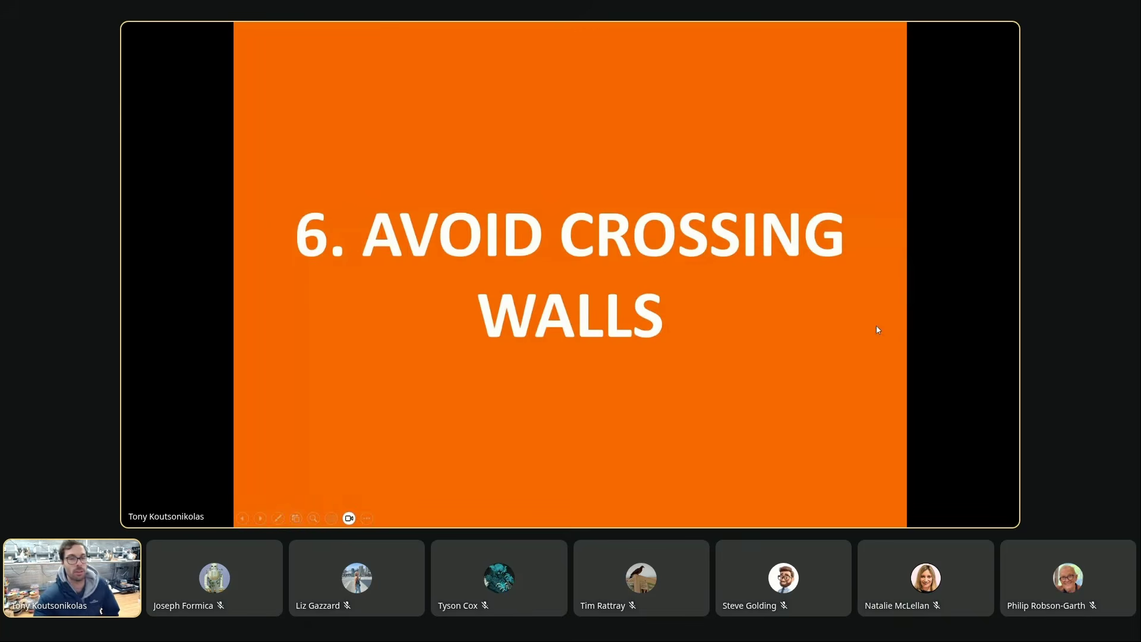
key("Right")
key("Right")
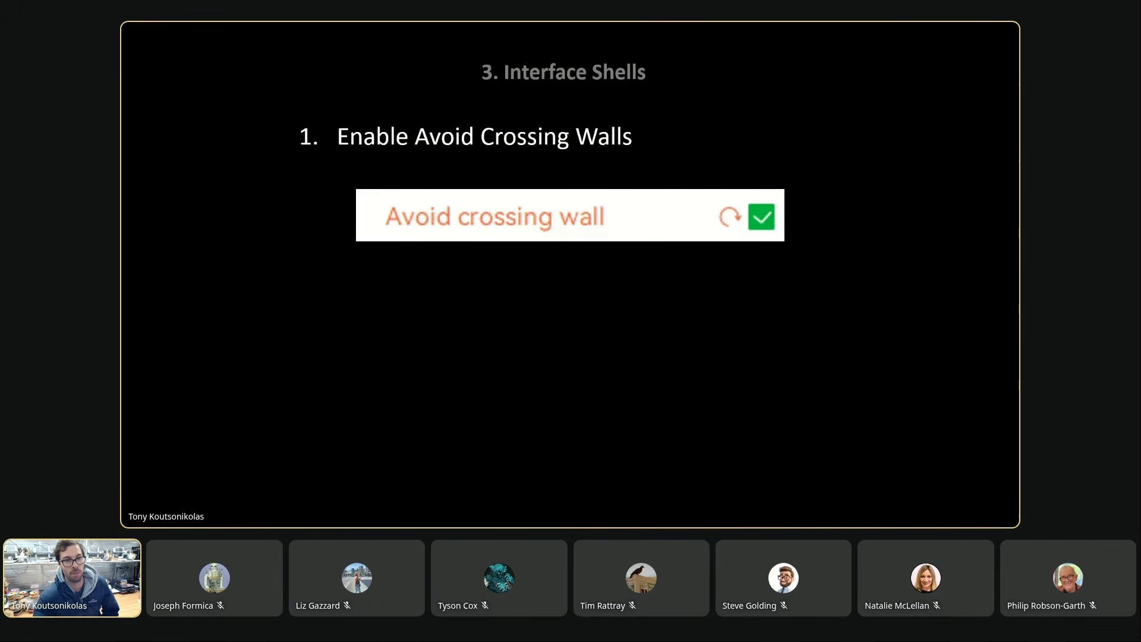
key("Right")
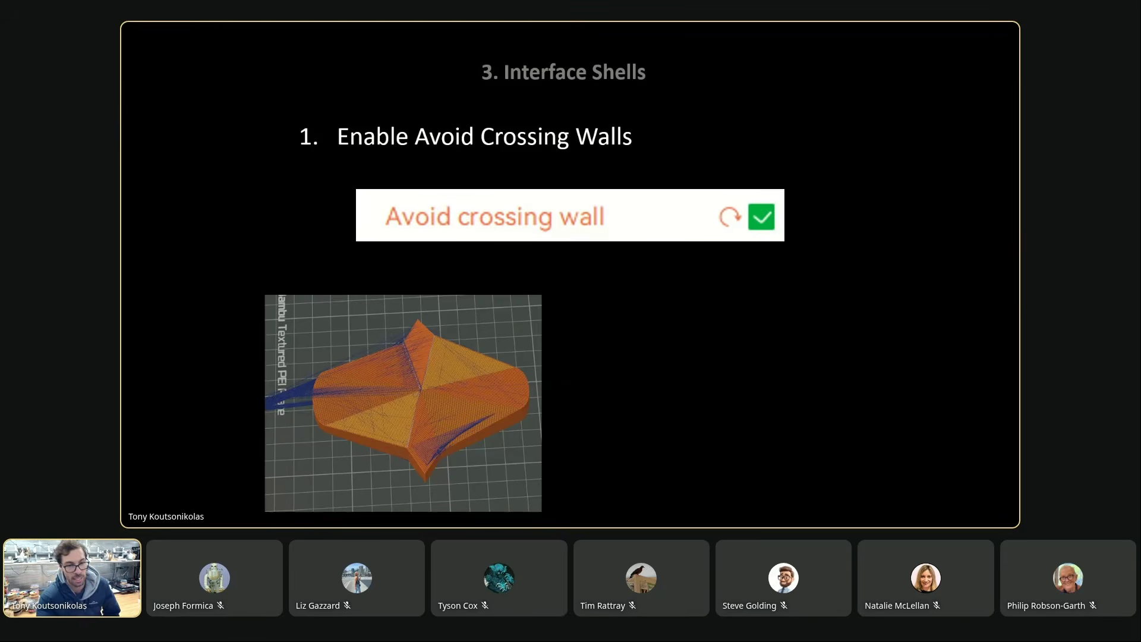
key("Right")
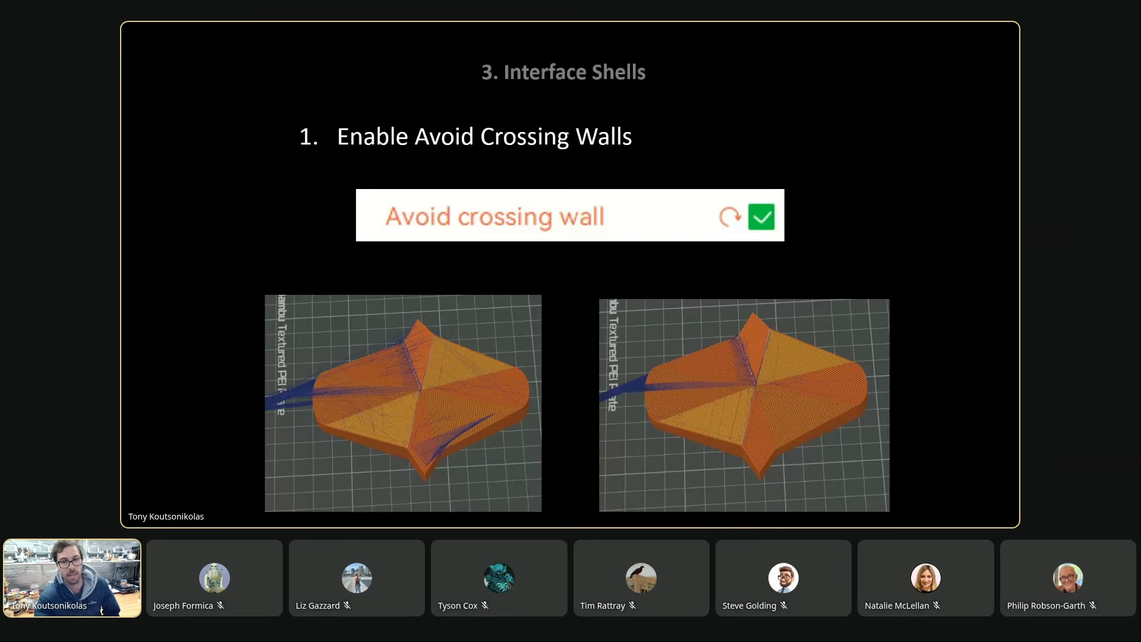